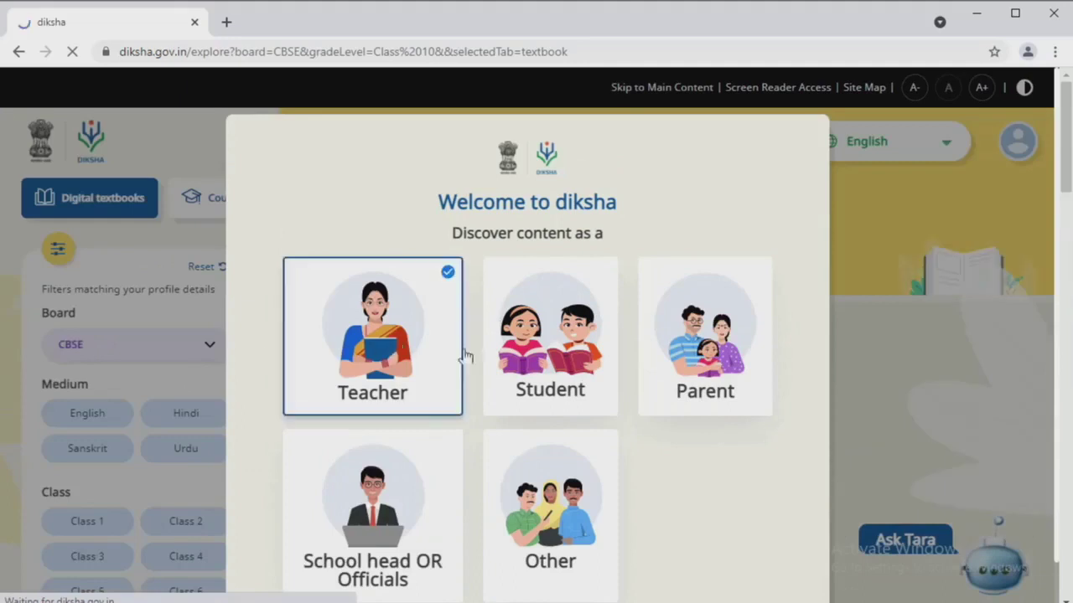
Select the Teacher card on the Welcome to diksha dialog.
{"action": "left_click", "coordinate": [365, 355]}
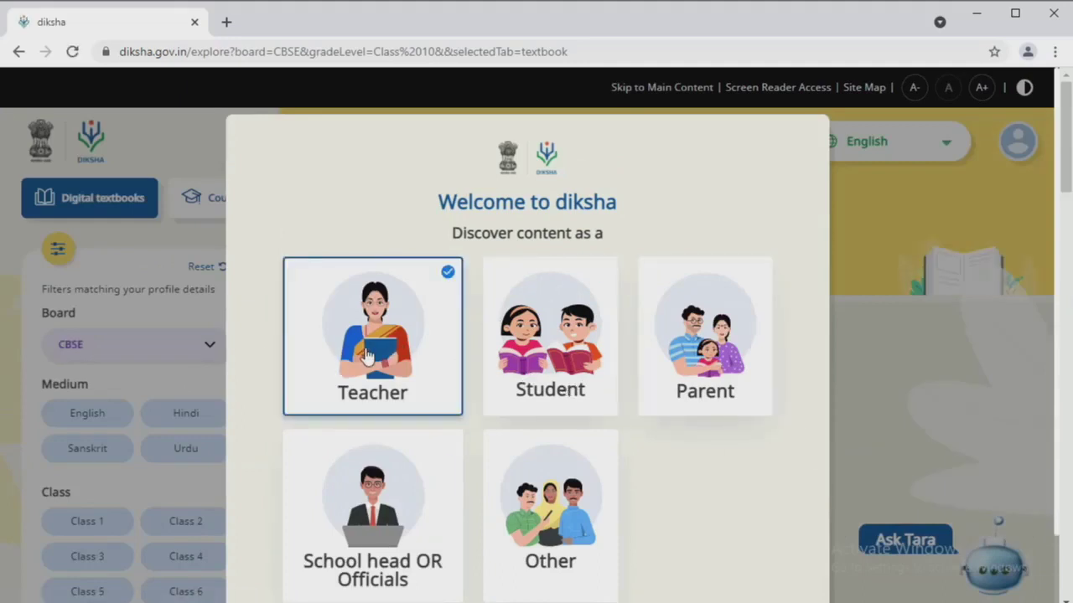
Keep Teacher as the only discovery role and continue.
{"action": "left_click", "coordinate": [491, 377]}
{"action": "left_click", "coordinate": [491, 378]}
{"action": "scroll", "coordinate": [436, 436], "scroll_direction": "down", "scroll_amount": 1}
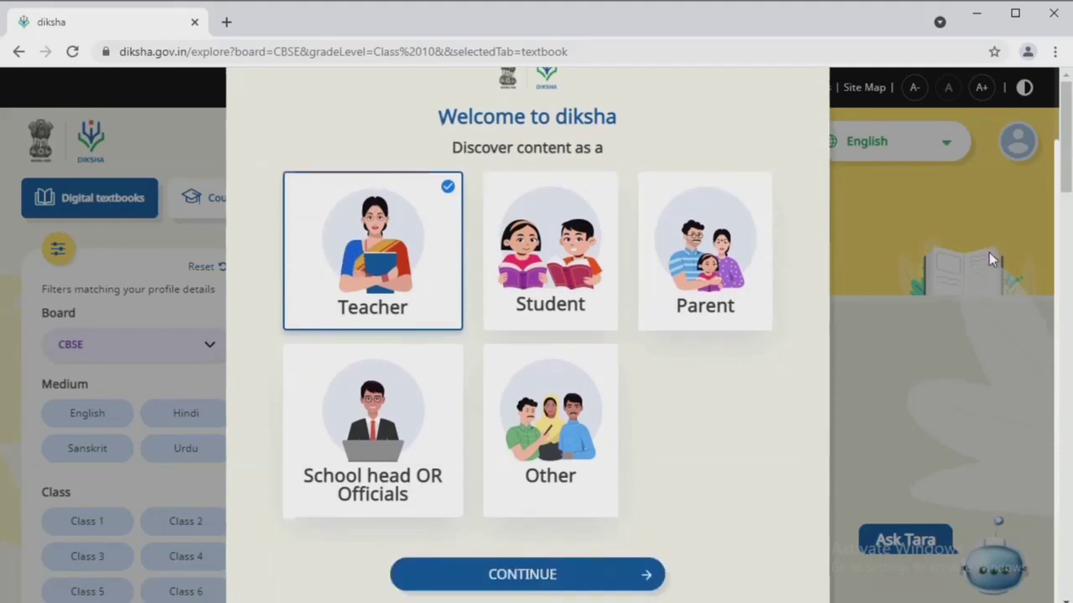
{"action": "left_click", "coordinate": [541, 578]}
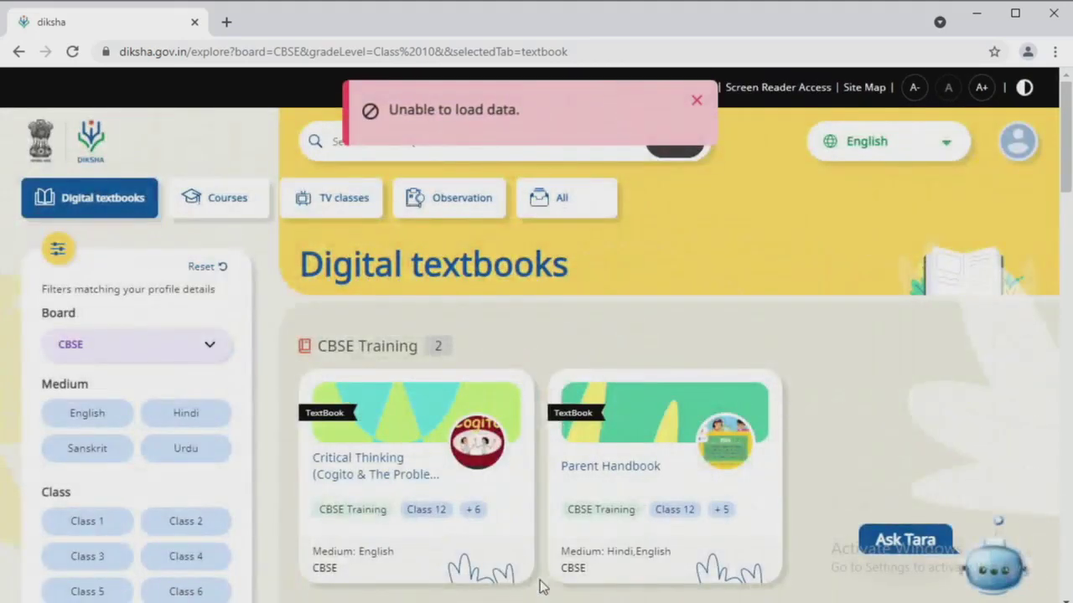
Go to the DIKSHA login page from the account menu.
{"action": "left_click", "coordinate": [1026, 144]}
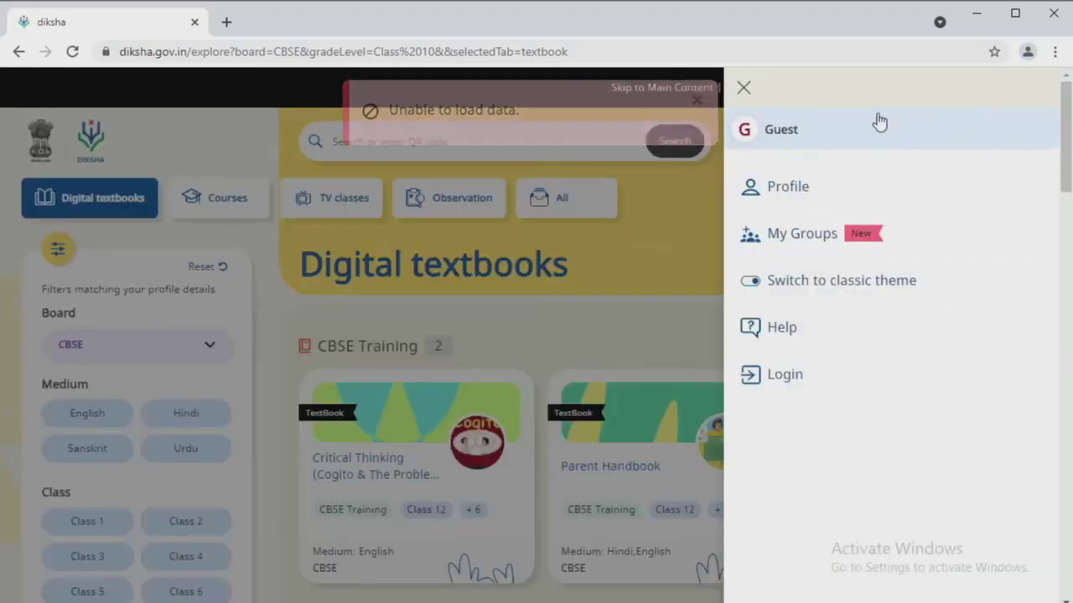
{"action": "left_click", "coordinate": [783, 382]}
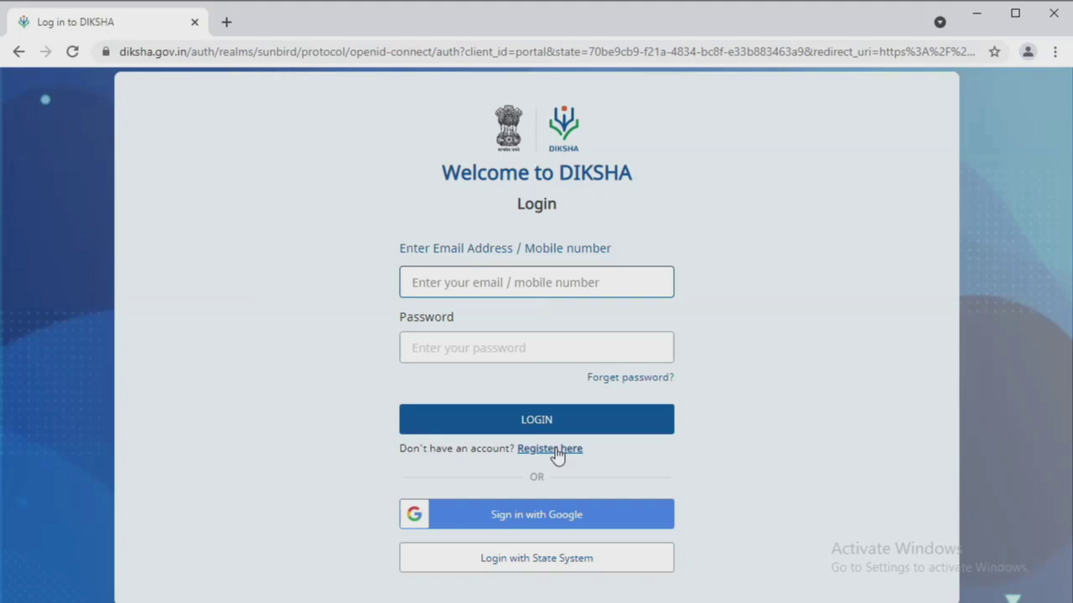
{"action": "left_click", "coordinate": [542, 522]}
Fill in the sign-up form with birth year 1986, name, mobile number and password, then submit.
{"action": "left_click", "coordinate": [549, 453]}
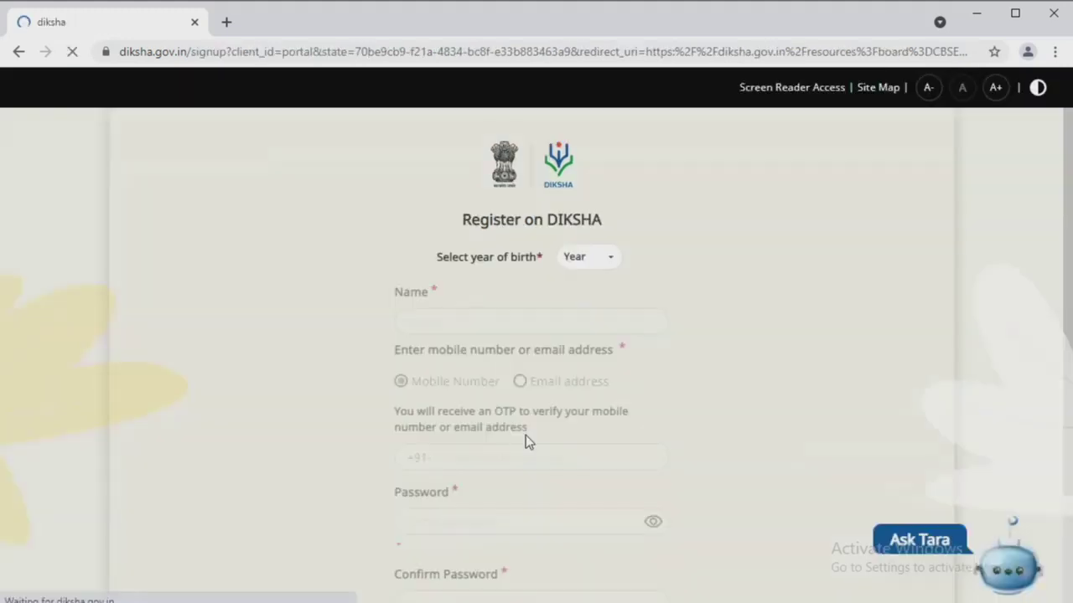
{"action": "left_click", "coordinate": [604, 262]}
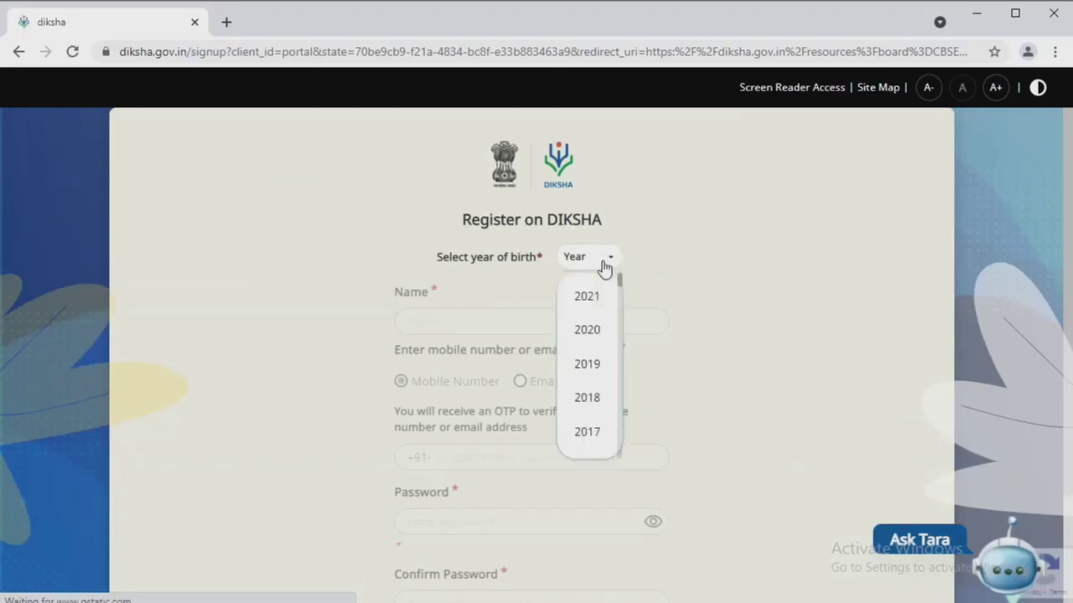
{"action": "scroll", "coordinate": [575, 342], "scroll_direction": "down", "scroll_amount": 2}
{"action": "scroll", "coordinate": [577, 343], "scroll_direction": "up", "scroll_amount": 2}
{"action": "scroll", "coordinate": [581, 347], "scroll_direction": "down", "scroll_amount": 18}
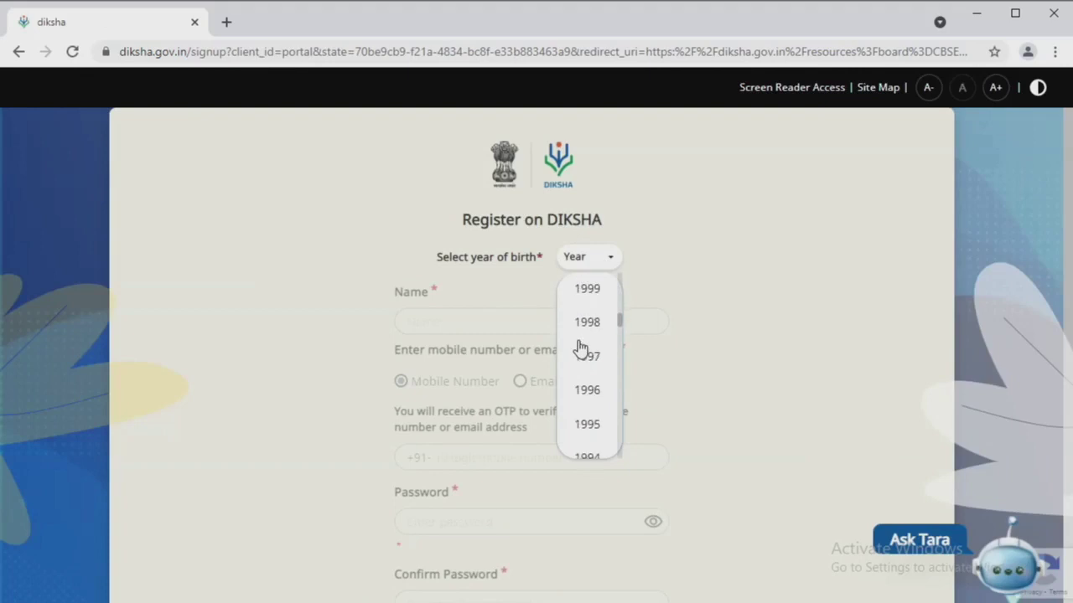
{"action": "scroll", "coordinate": [580, 348], "scroll_direction": "up", "scroll_amount": 1}
{"action": "scroll", "coordinate": [581, 348], "scroll_direction": "up", "scroll_amount": 3}
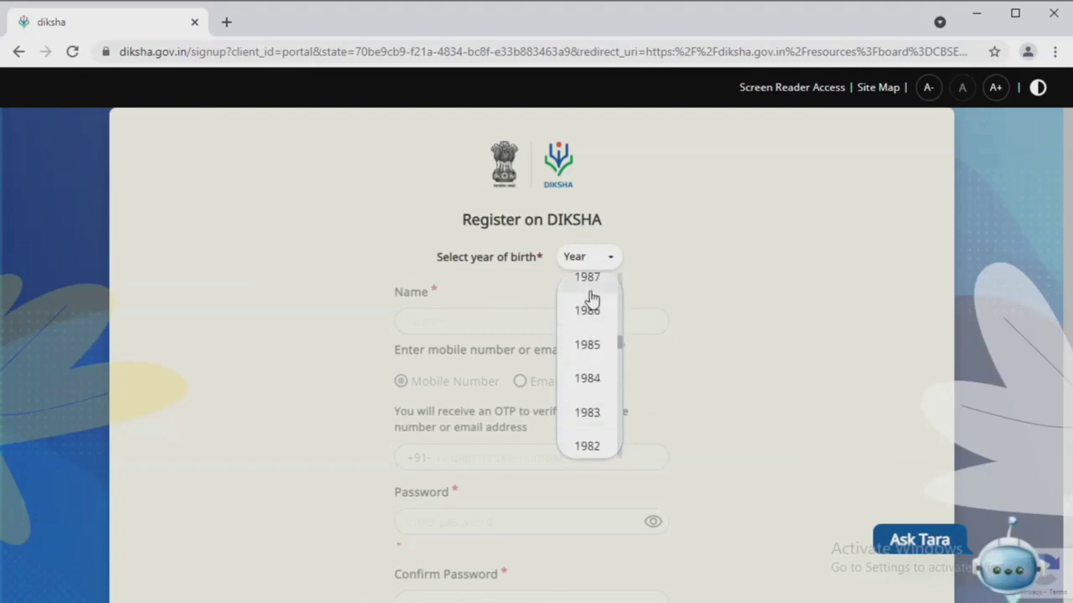
{"action": "left_click", "coordinate": [589, 310]}
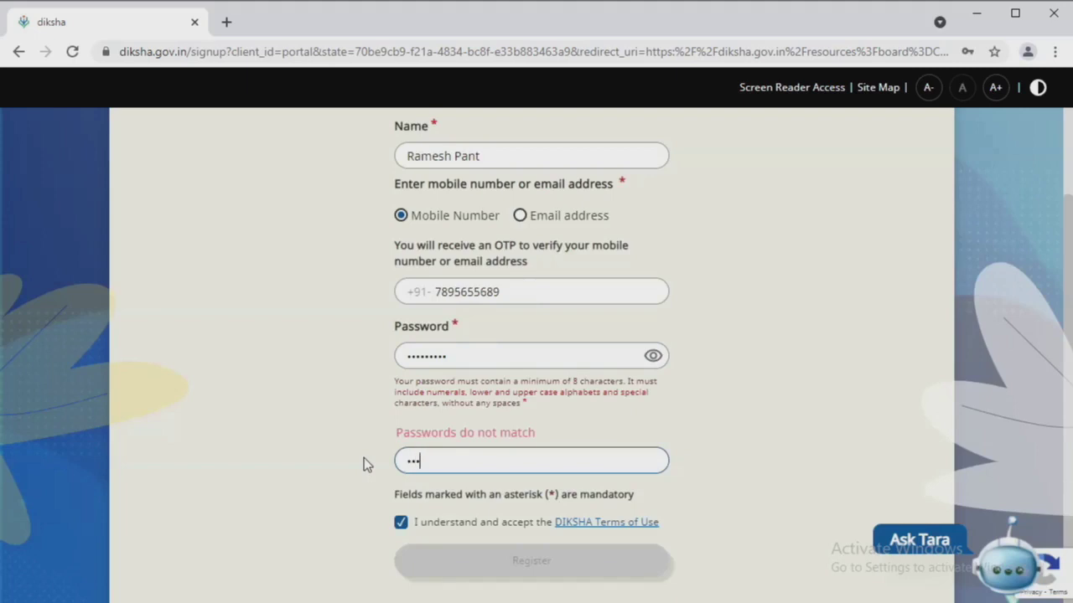
{"action": "type", "text": "••••••"}
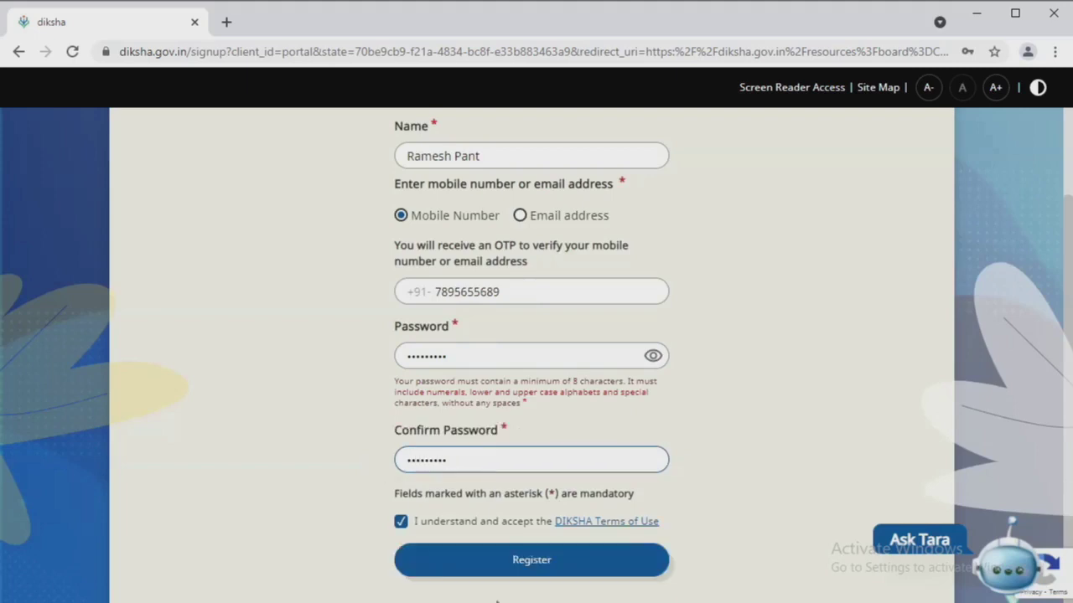
{"action": "left_click", "coordinate": [532, 566]}
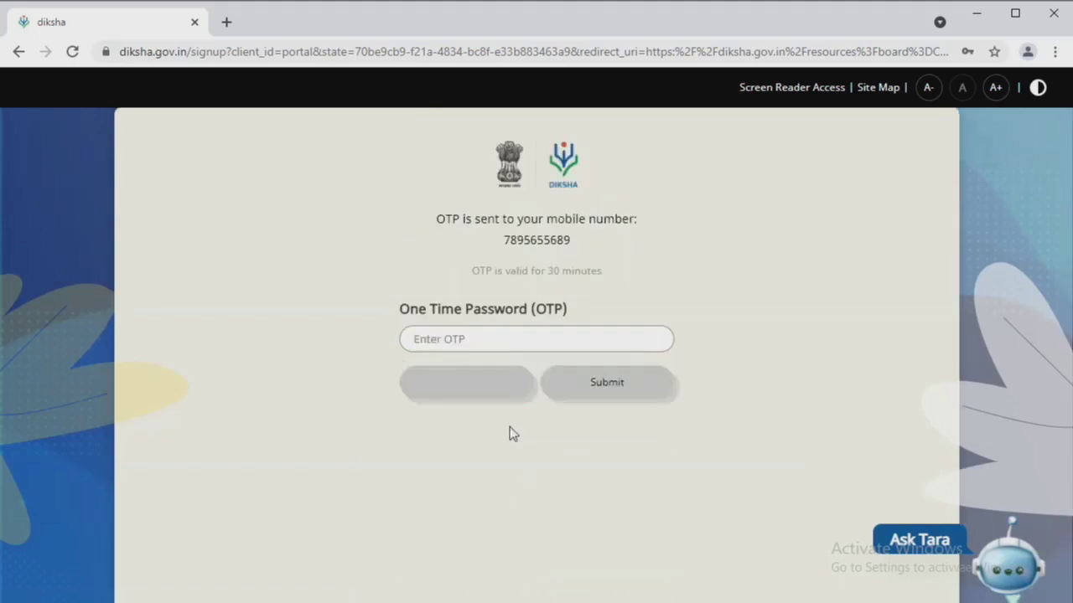
Enter and submit the received OTP, then dismiss the browser's save-password prompt.
{"action": "left_click", "coordinate": [494, 337]}
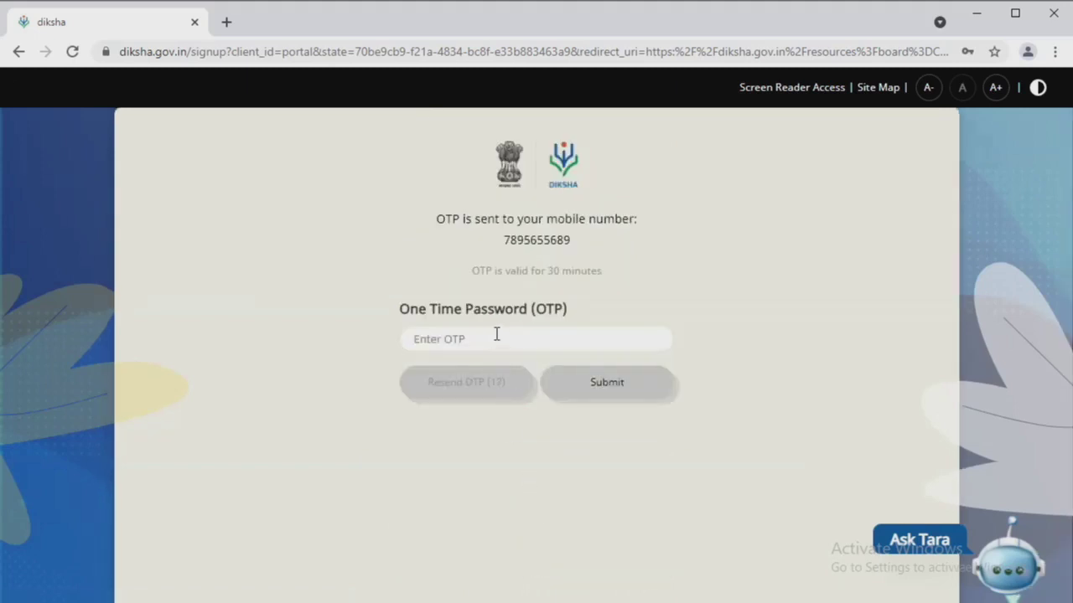
{"action": "left_click", "coordinate": [496, 334]}
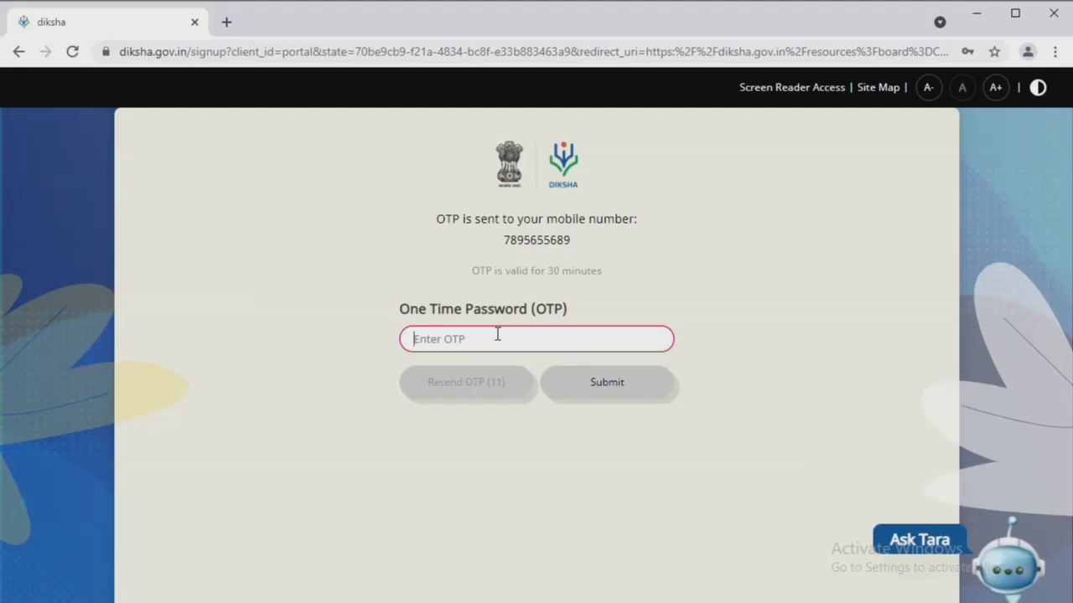
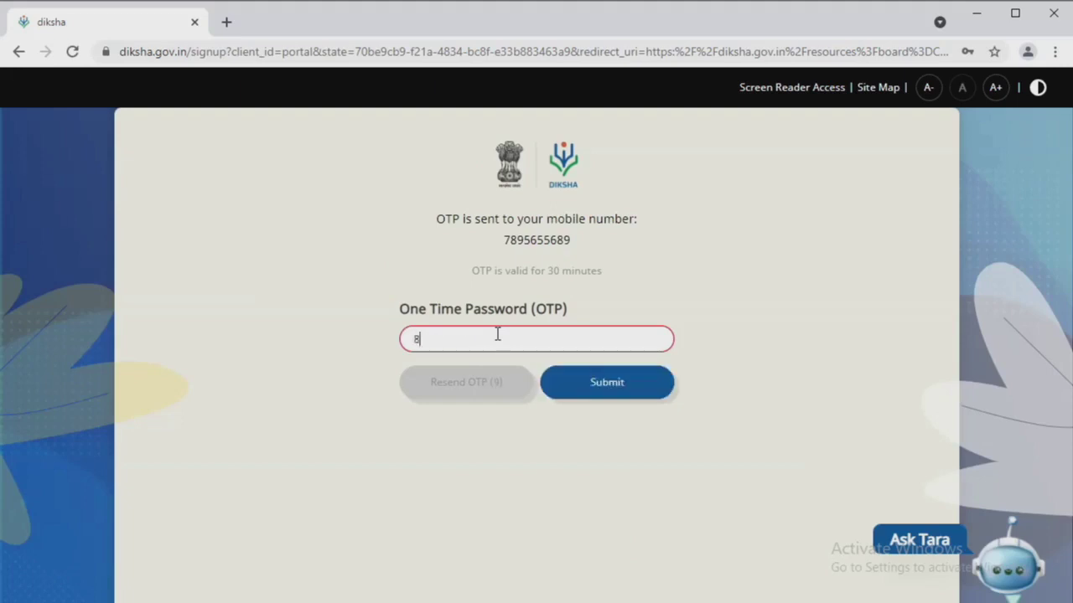
{"action": "left_click", "coordinate": [616, 387]}
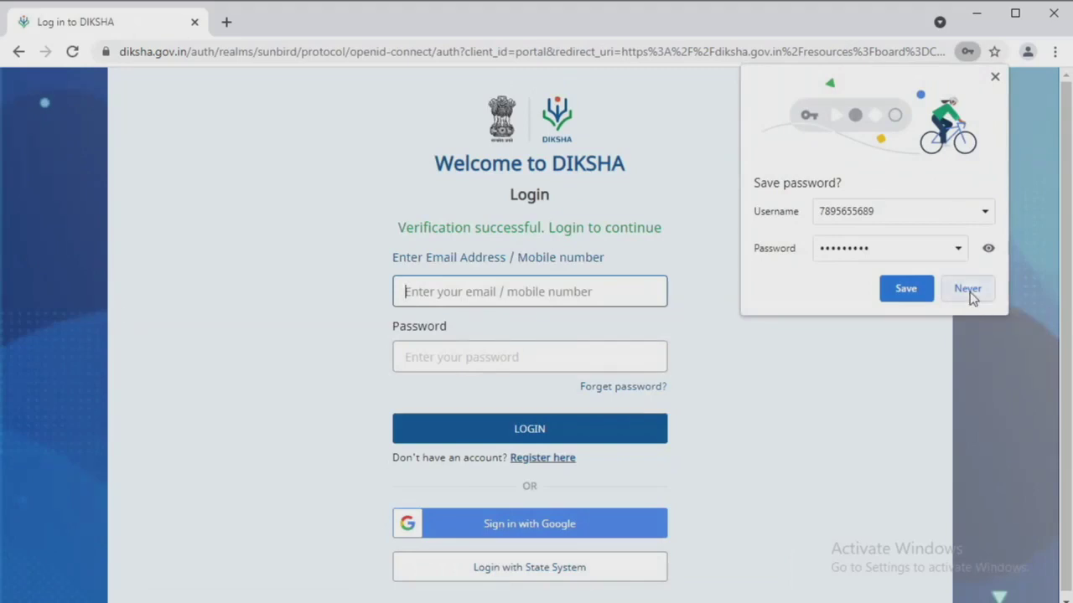
{"action": "left_click", "coordinate": [968, 289]}
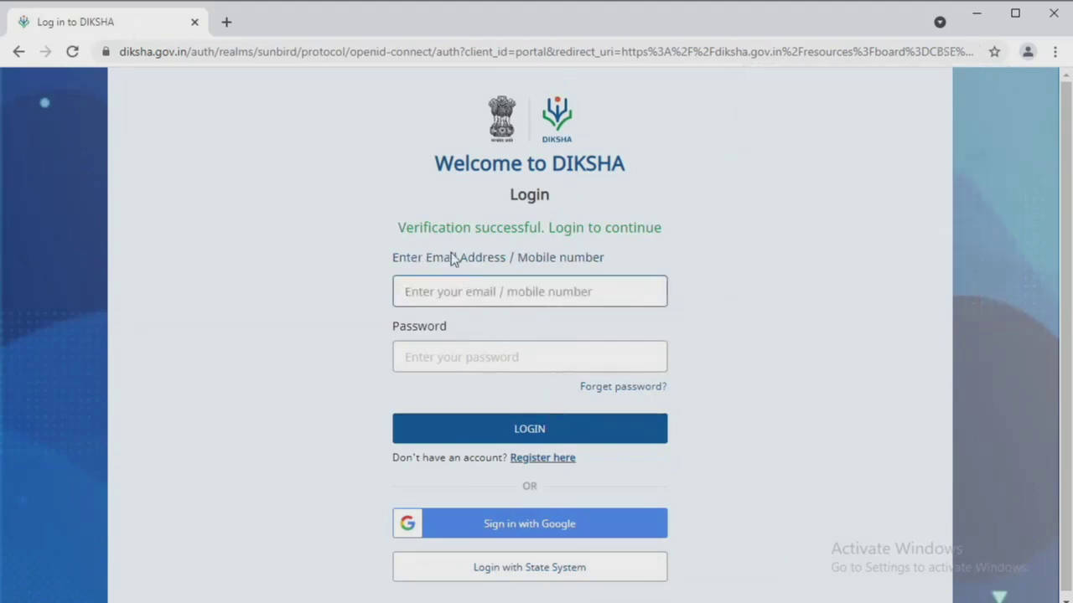
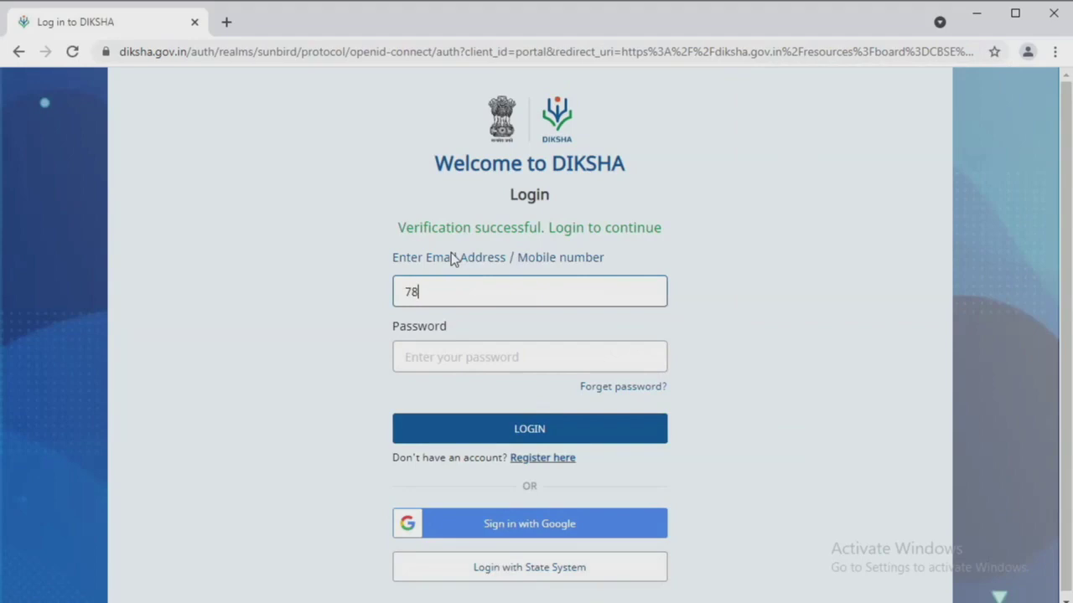
Log in with the registered mobile number and the account password.
{"action": "left_click", "coordinate": [483, 352]}
{"action": "type", "text": "*"}
{"action": "key", "text": "BackSpace"}
{"action": "type", "text": "*********"}
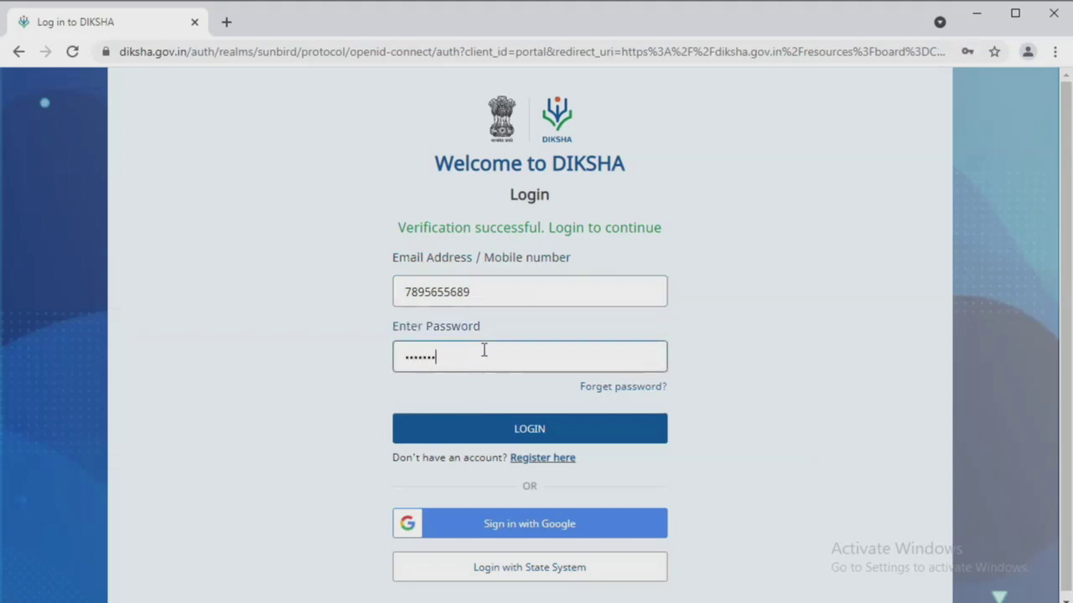
{"action": "left_click", "coordinate": [492, 442]}
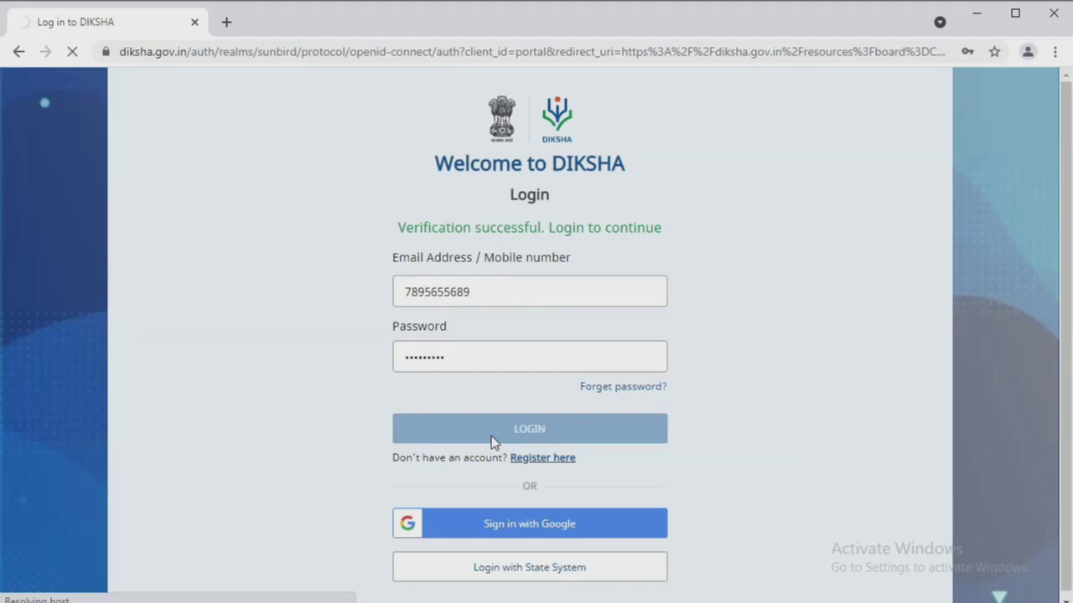
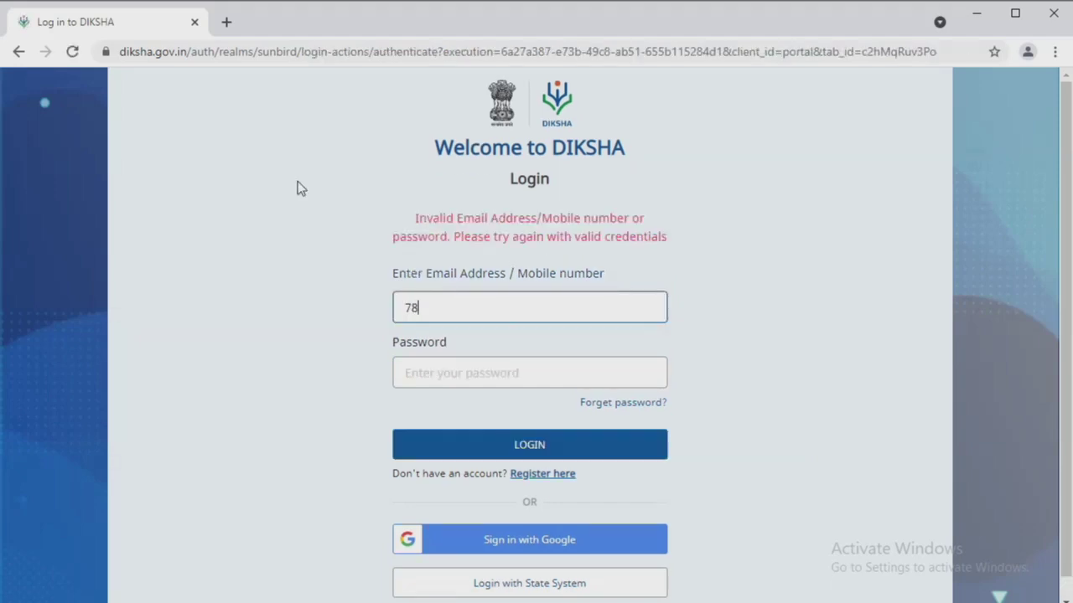
After the invalid-credentials error, re-enter the mobile number and password and log in again.
{"action": "left_click", "coordinate": [425, 382]}
{"action": "type", "text": "******"}
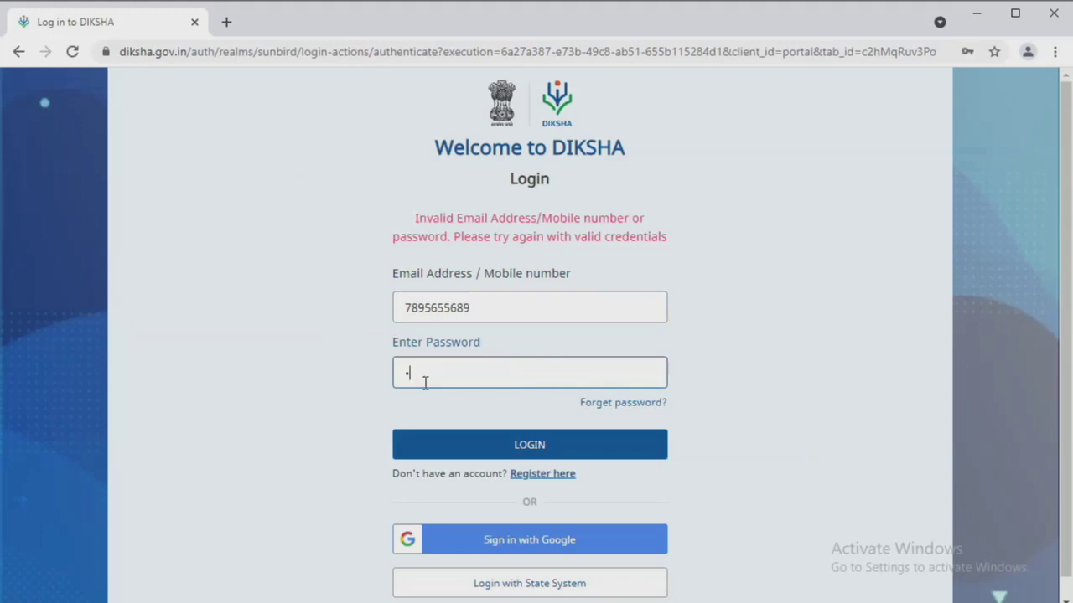
{"action": "type", "text": "***"}
{"action": "left_click", "coordinate": [461, 450]}
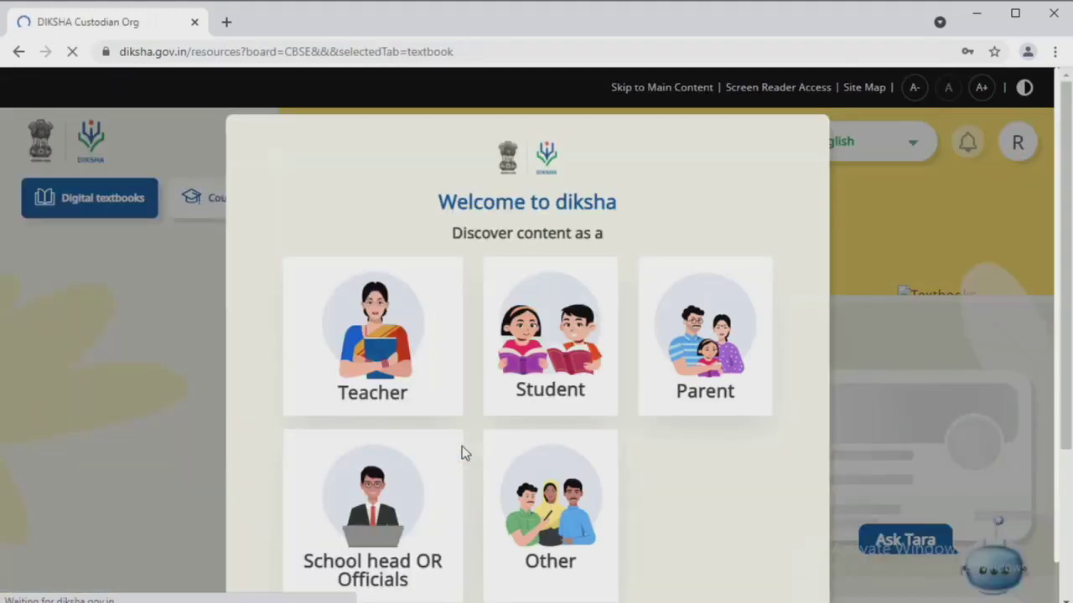
Choose Teacher as the role and continue.
{"action": "left_click", "coordinate": [501, 359]}
{"action": "left_click", "coordinate": [369, 369]}
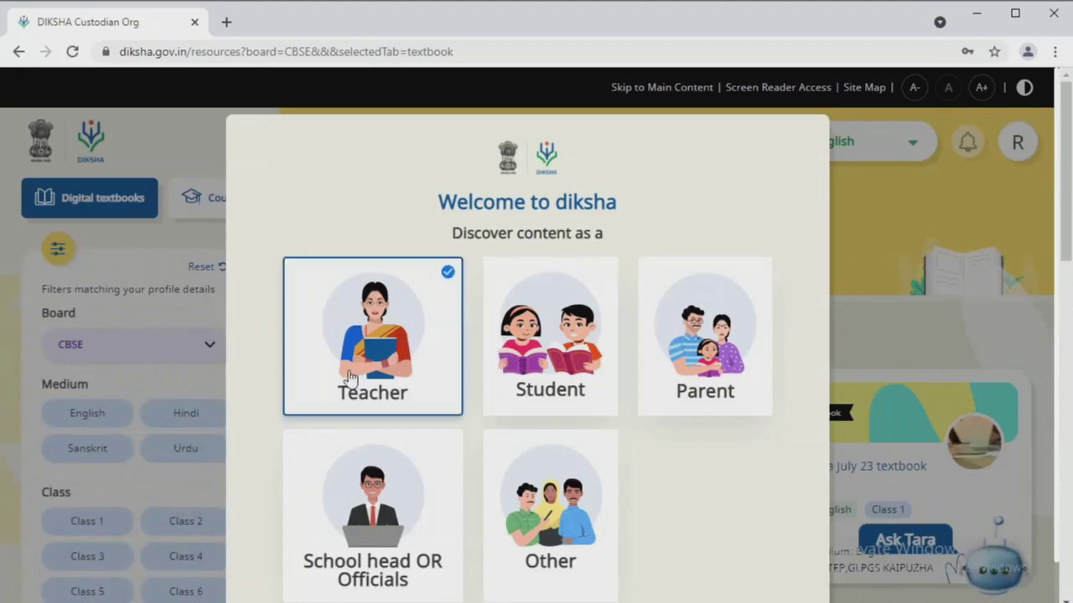
{"action": "scroll", "coordinate": [976, 285], "scroll_direction": "down", "scroll_amount": 1}
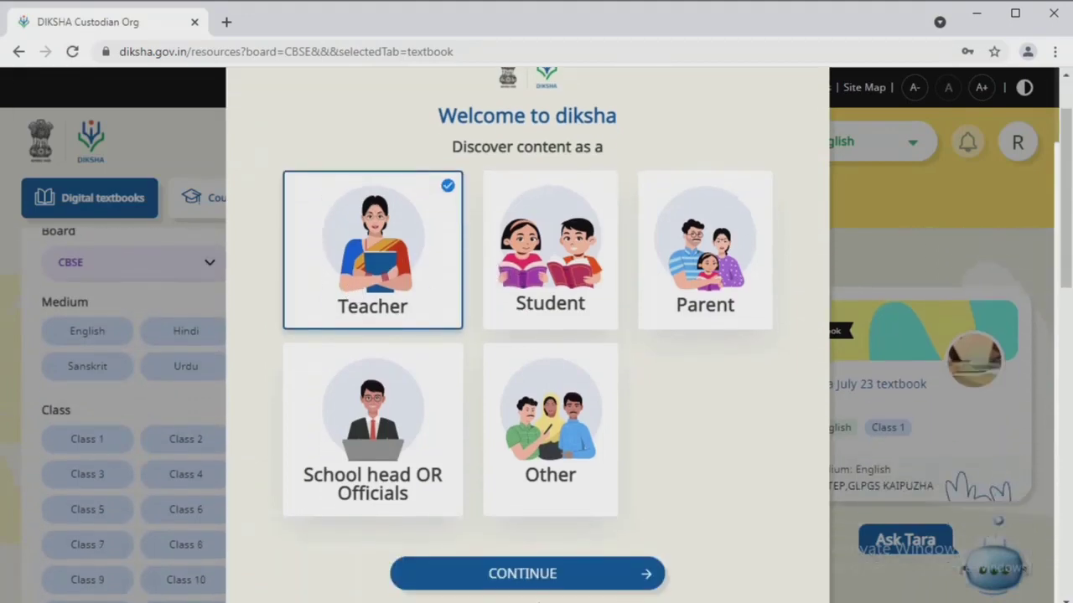
{"action": "left_click", "coordinate": [496, 573]}
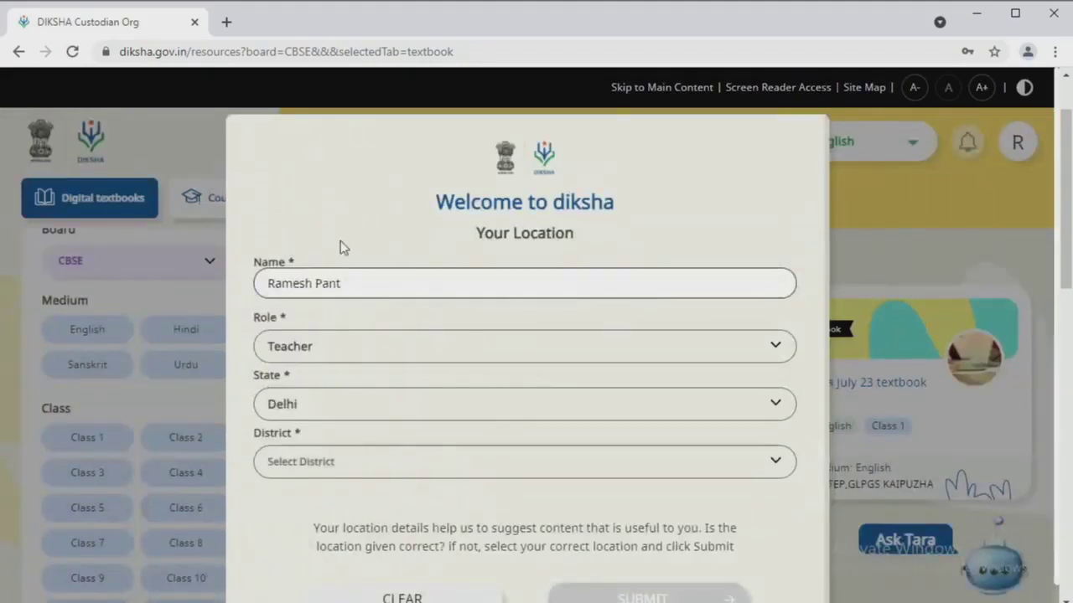
Set the location to state Uttarakhand, district Dehradun, and submit.
{"action": "left_click", "coordinate": [306, 414]}
{"action": "scroll", "coordinate": [366, 486], "scroll_direction": "down", "scroll_amount": 10}
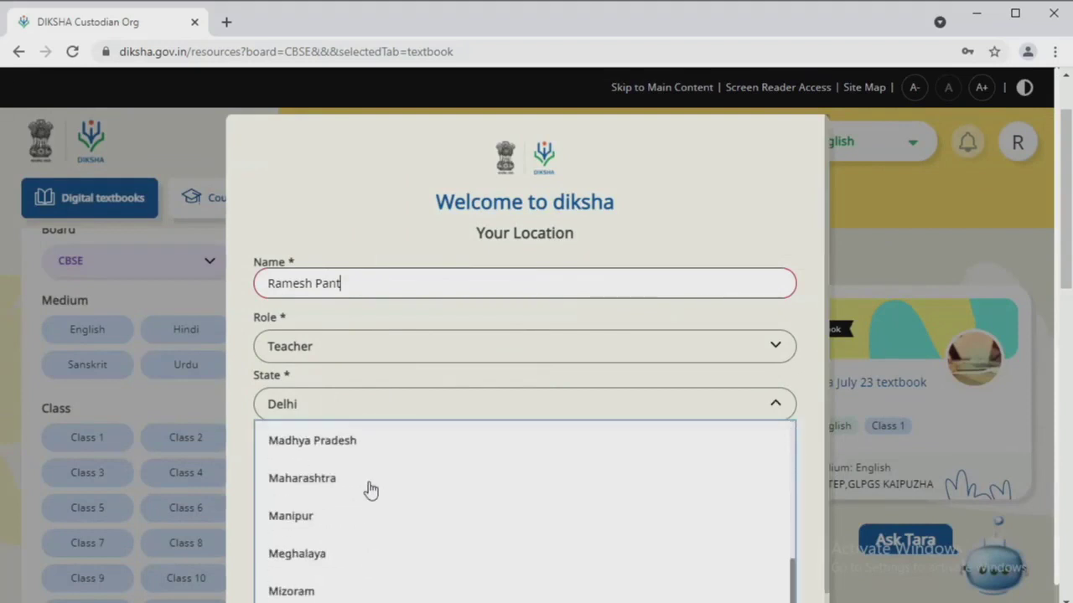
{"action": "scroll", "coordinate": [369, 520], "scroll_direction": "down", "scroll_amount": 1}
{"action": "left_click", "coordinate": [295, 581]}
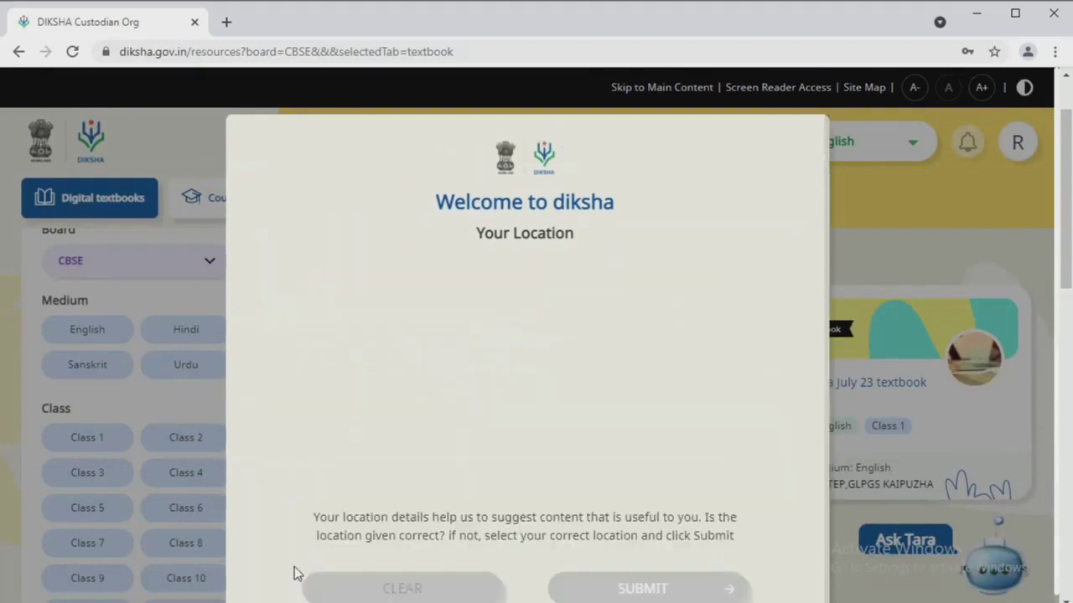
{"action": "left_click", "coordinate": [314, 466]}
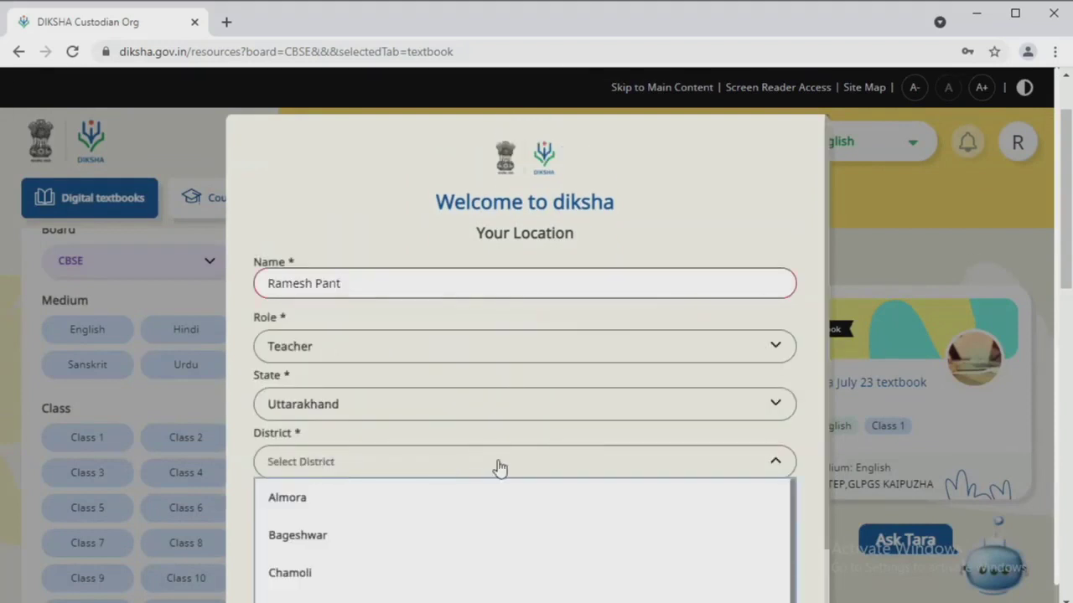
{"action": "scroll", "coordinate": [511, 466], "scroll_direction": "down", "scroll_amount": 1}
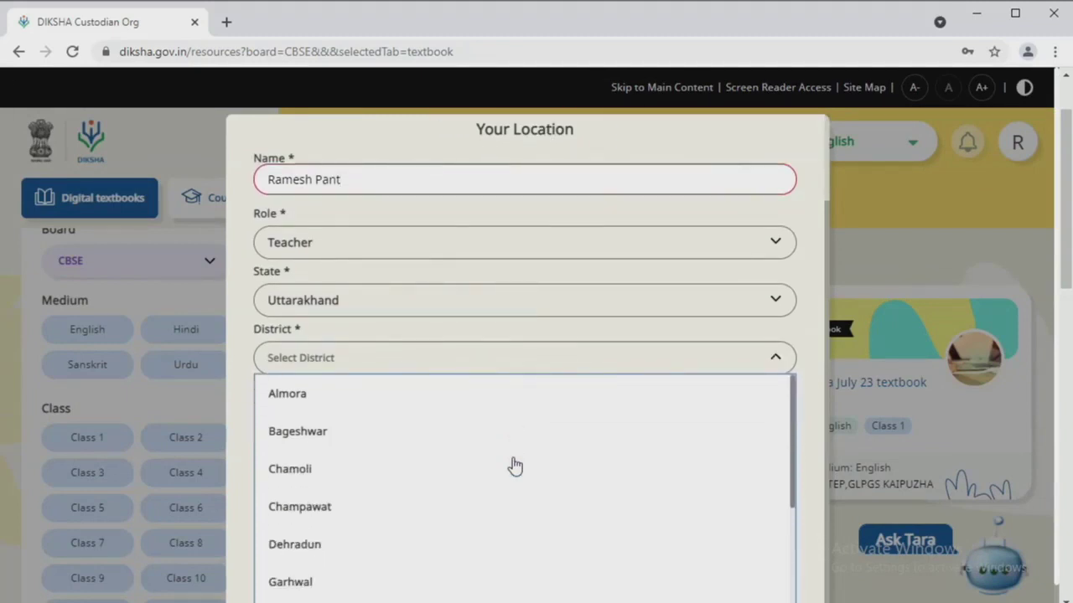
{"action": "scroll", "coordinate": [513, 467], "scroll_direction": "down", "scroll_amount": 3}
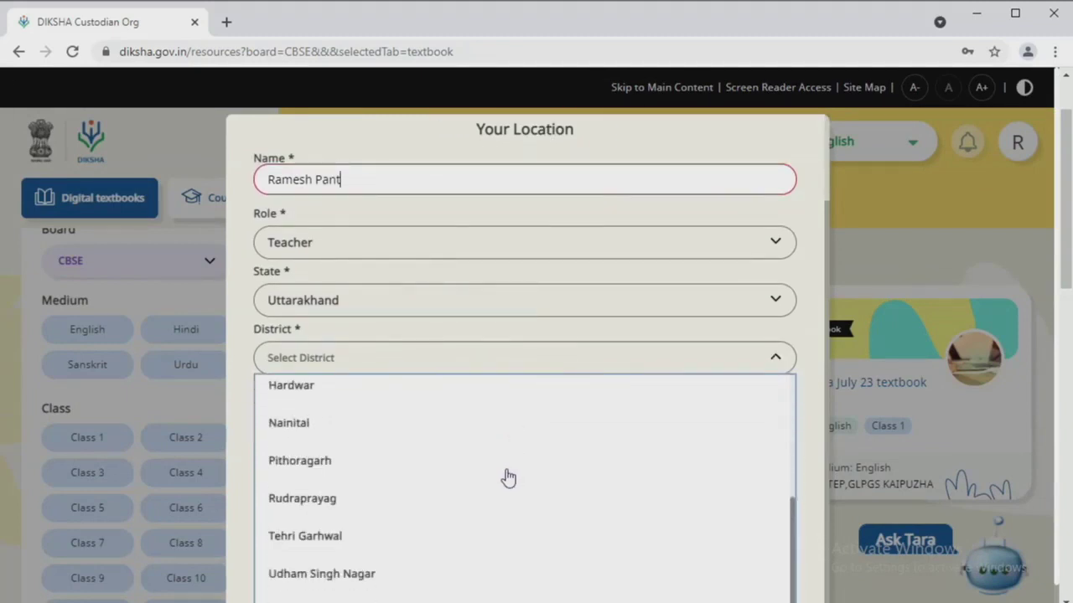
{"action": "scroll", "coordinate": [311, 434], "scroll_direction": "up", "scroll_amount": 1}
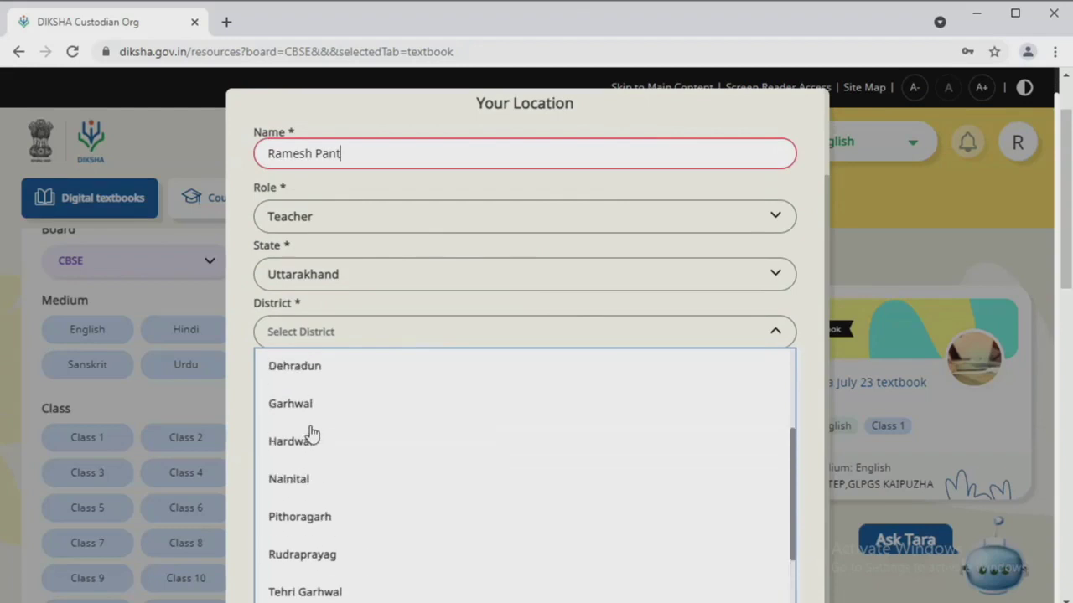
{"action": "scroll", "coordinate": [311, 433], "scroll_direction": "up", "scroll_amount": 2}
{"action": "left_click", "coordinate": [302, 451]}
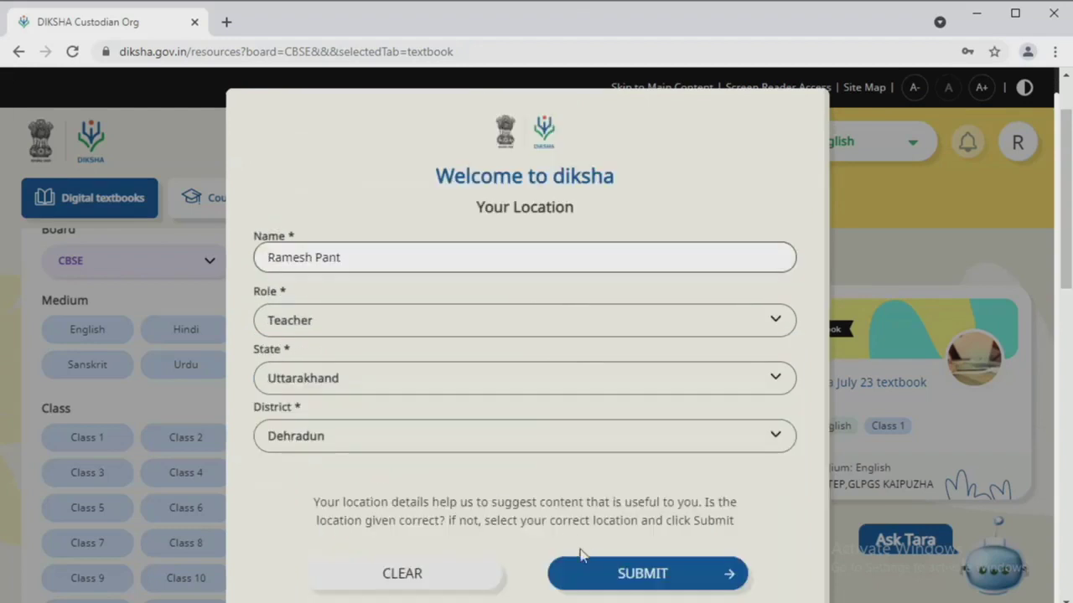
{"action": "left_click", "coordinate": [588, 579]}
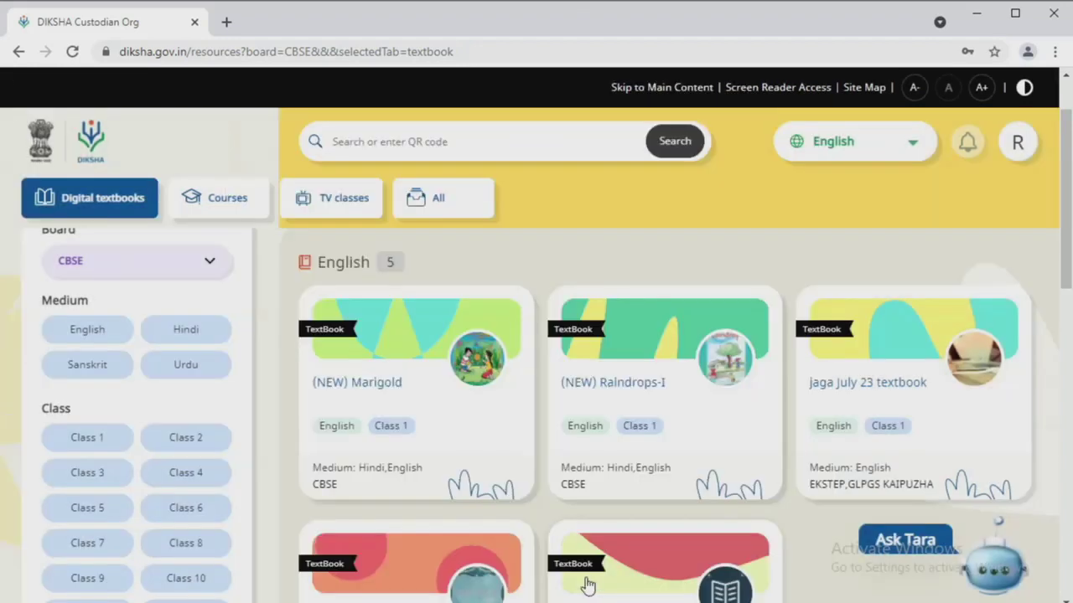
Open the teacher's profile page from the account side panel.
{"action": "left_click", "coordinate": [1018, 147]}
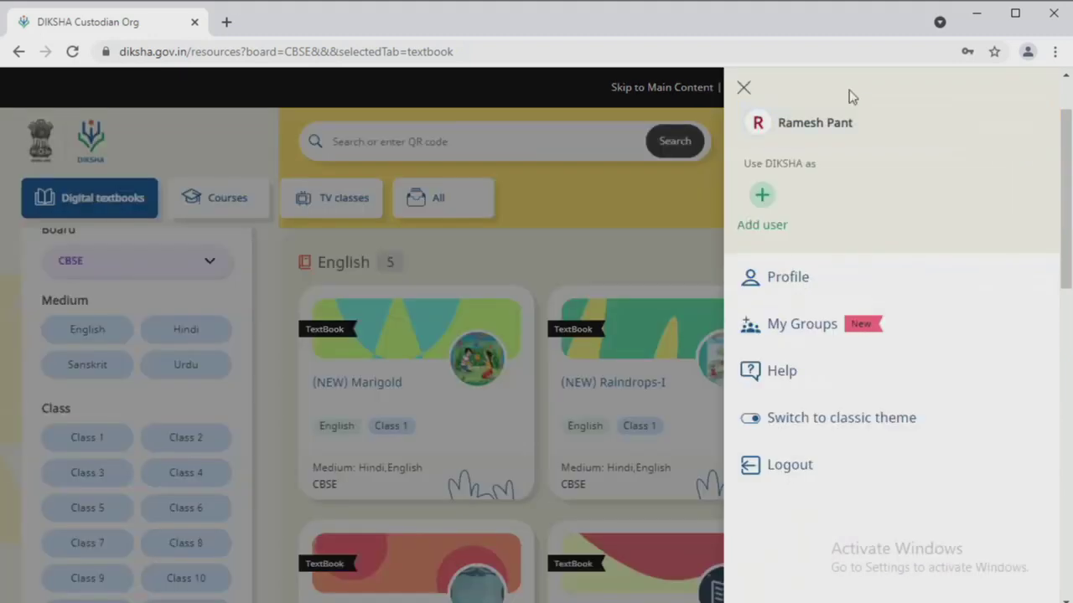
{"action": "left_click", "coordinate": [783, 289]}
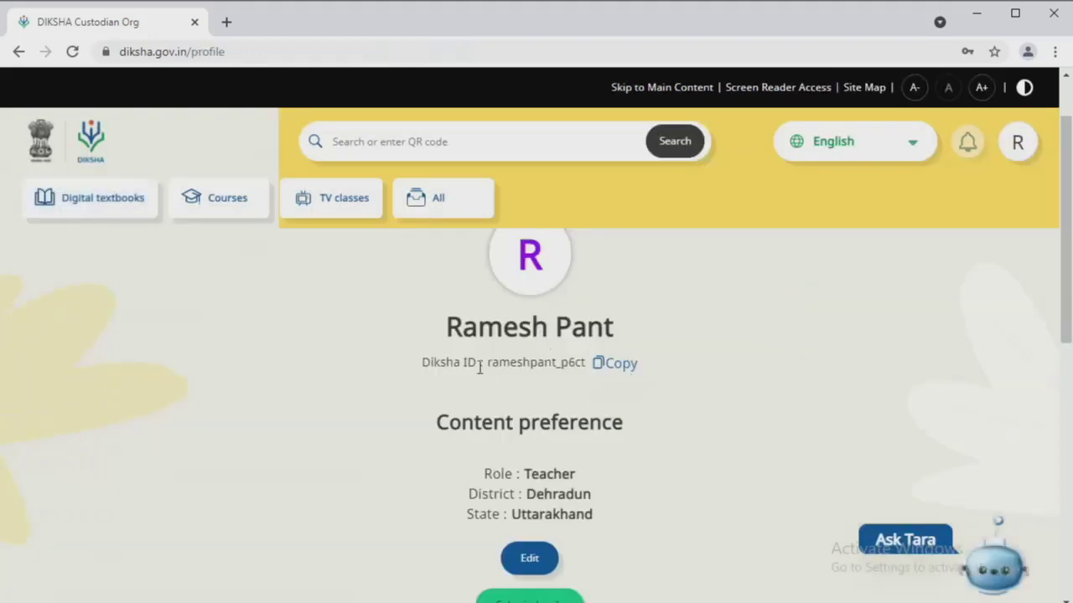
{"action": "left_click_drag", "start_coordinate": [425, 362], "coordinate": [654, 382]}
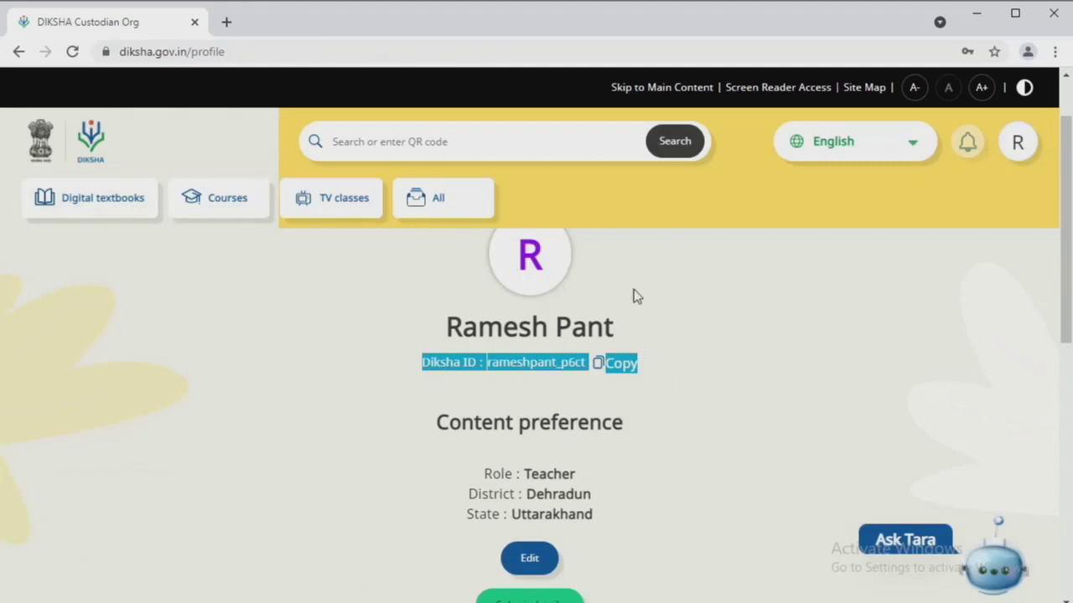
{"action": "left_click", "coordinate": [702, 321]}
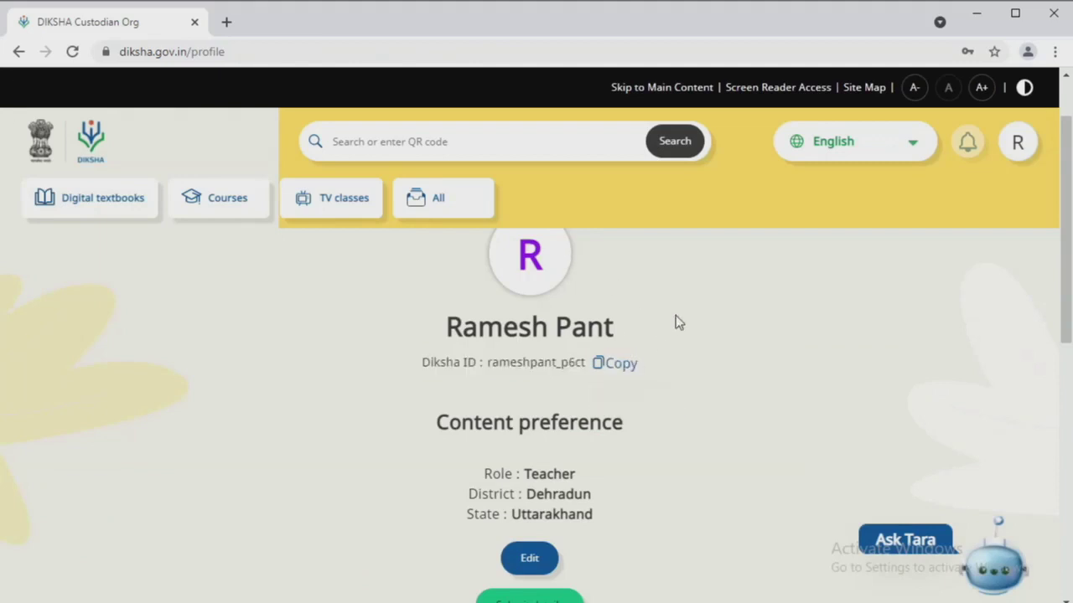
Resubmit the personal details (Teacher, Uttarakhand, Dehradun) unchanged.
{"action": "scroll", "coordinate": [667, 365], "scroll_direction": "down", "scroll_amount": 1}
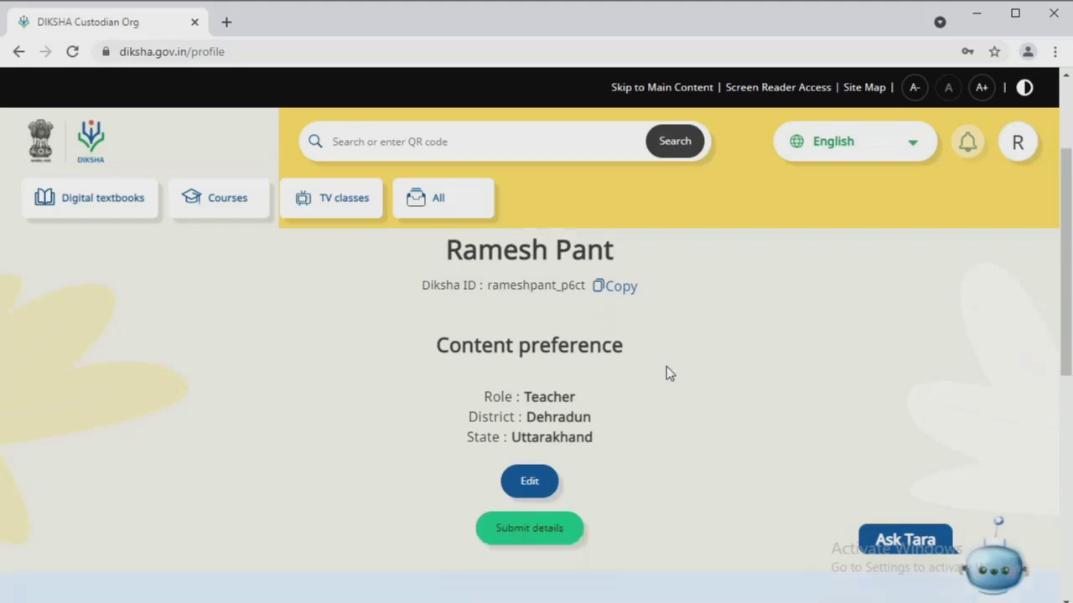
{"action": "left_click", "coordinate": [550, 487]}
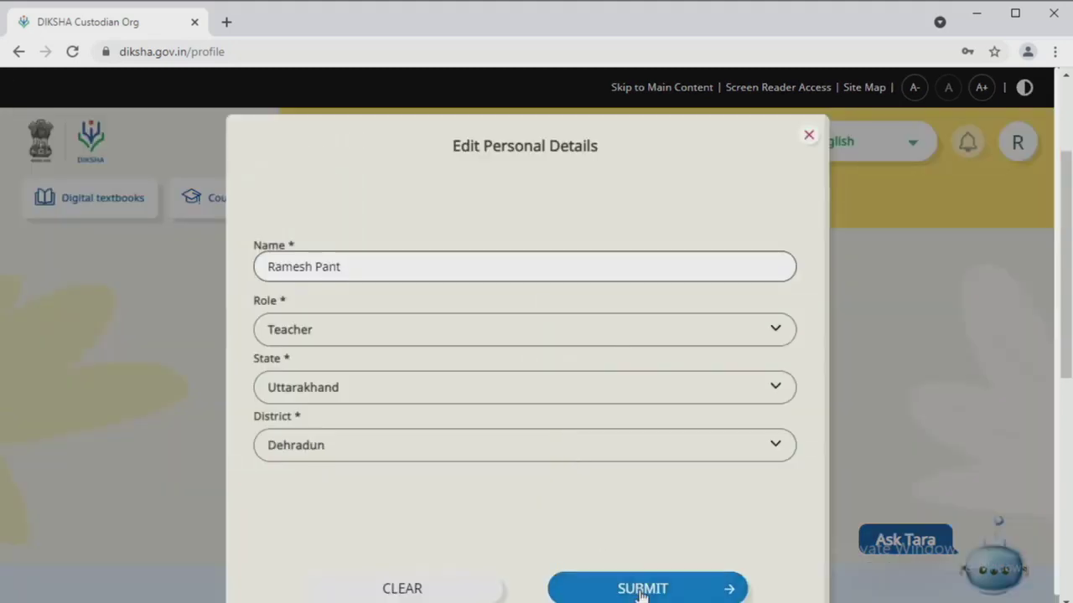
{"action": "left_click", "coordinate": [639, 589]}
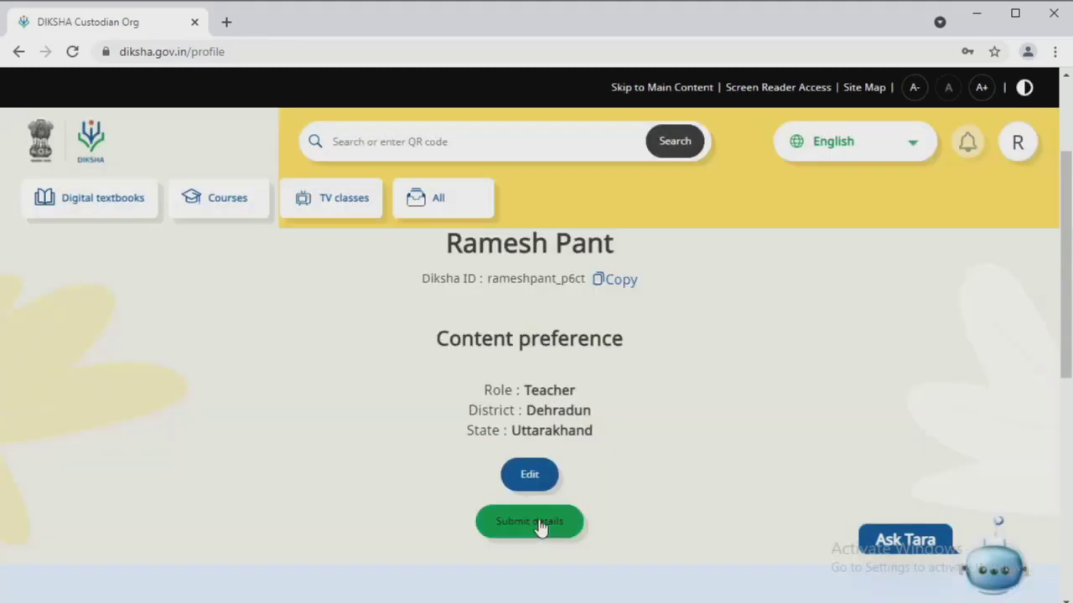
{"action": "left_click", "coordinate": [538, 523]}
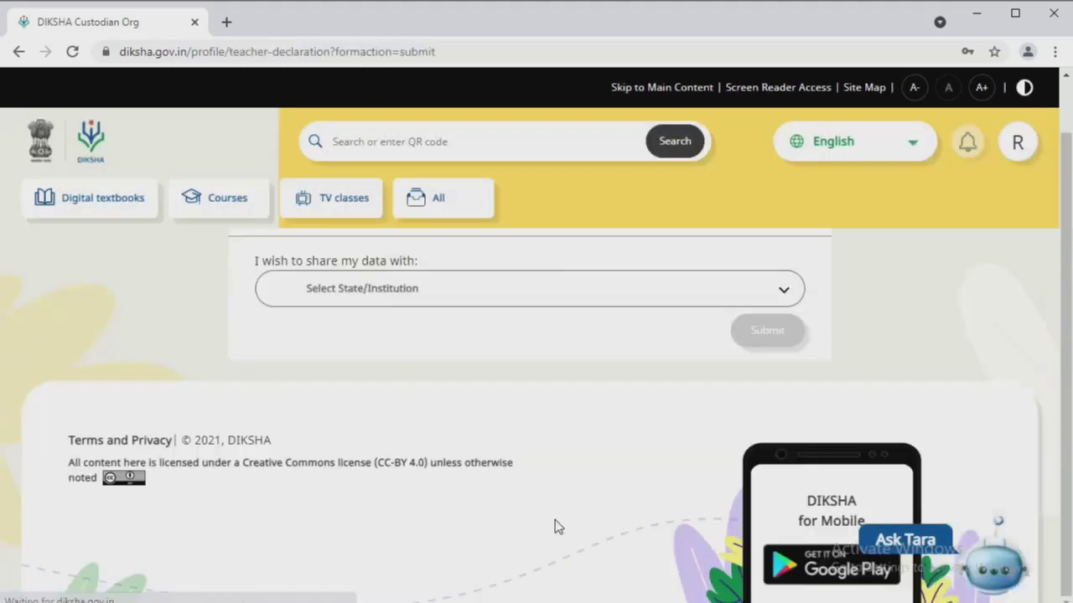
{"action": "left_click", "coordinate": [564, 295]}
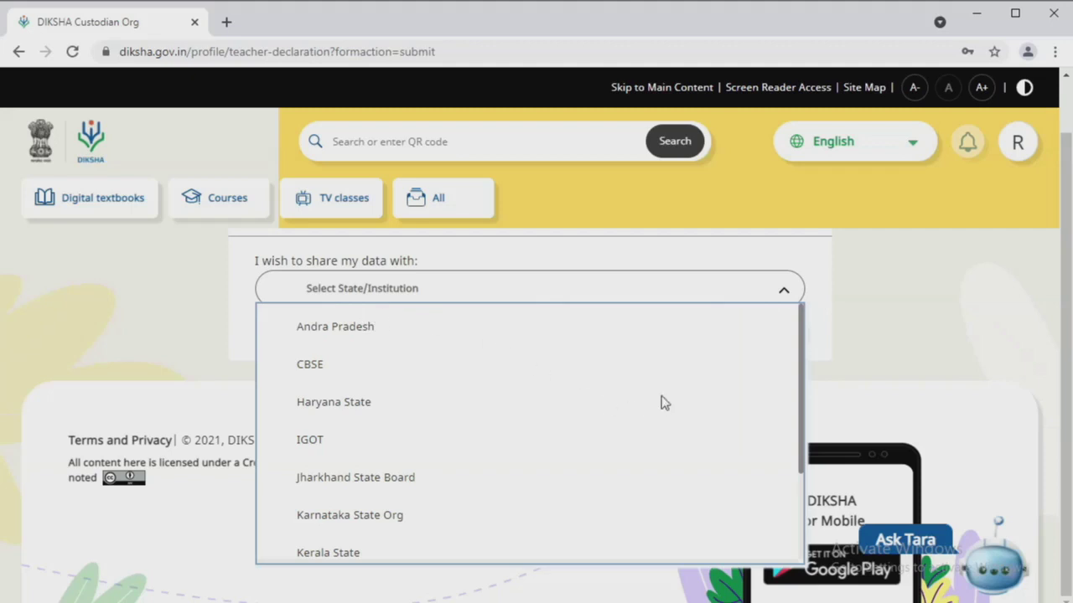
{"action": "left_click_drag", "start_coordinate": [802, 338], "coordinate": [791, 419]}
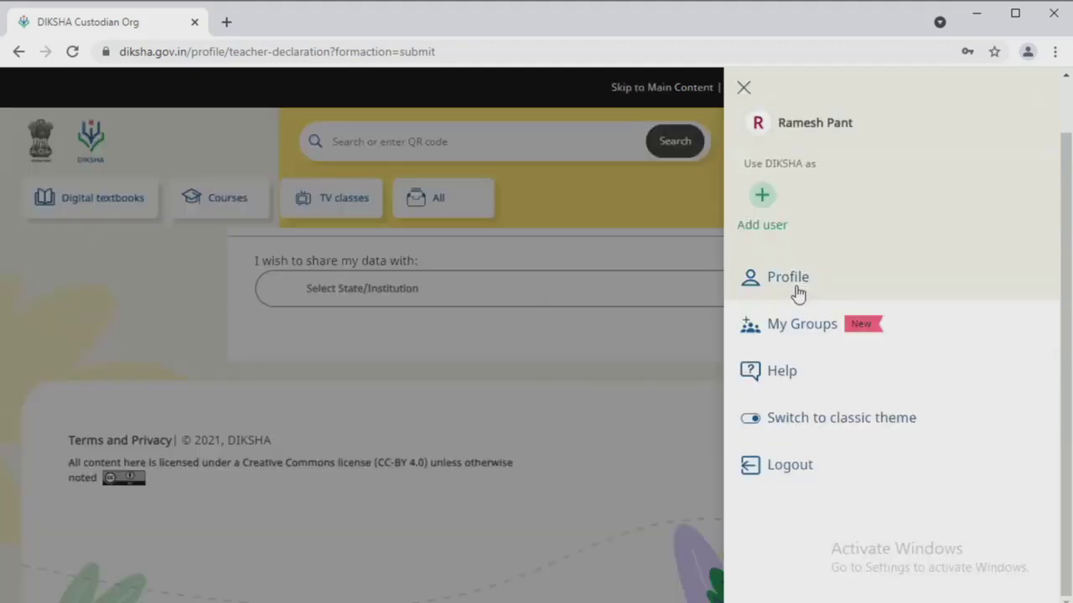
{"action": "left_click", "coordinate": [788, 278]}
{"action": "scroll", "coordinate": [694, 408], "scroll_direction": "down", "scroll_amount": 1}
{"action": "scroll", "coordinate": [694, 400], "scroll_direction": "up", "scroll_amount": 4}
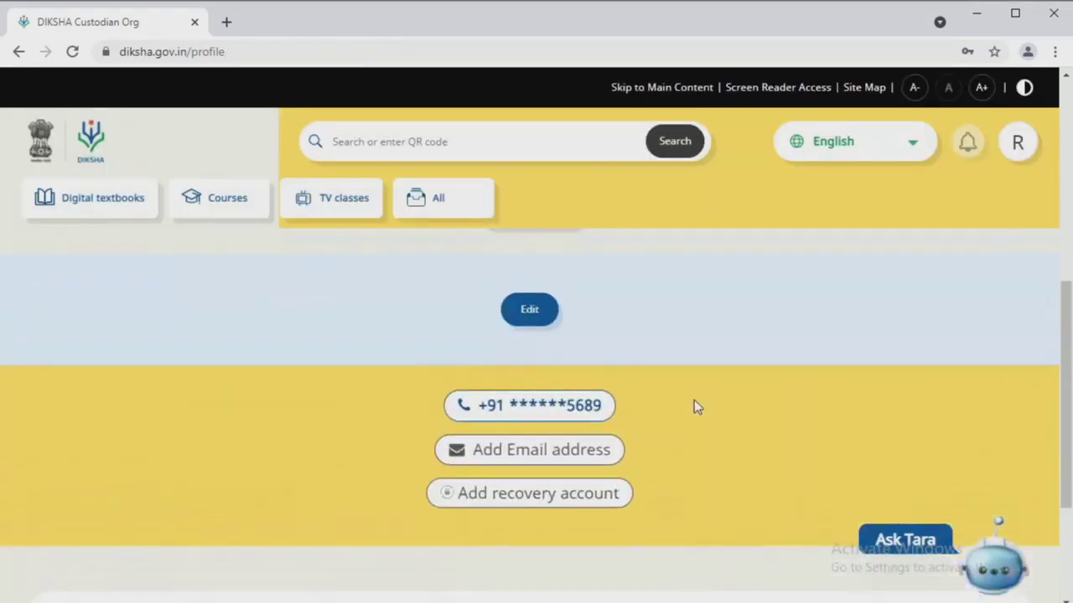
{"action": "scroll", "coordinate": [600, 464], "scroll_direction": "down", "scroll_amount": 1}
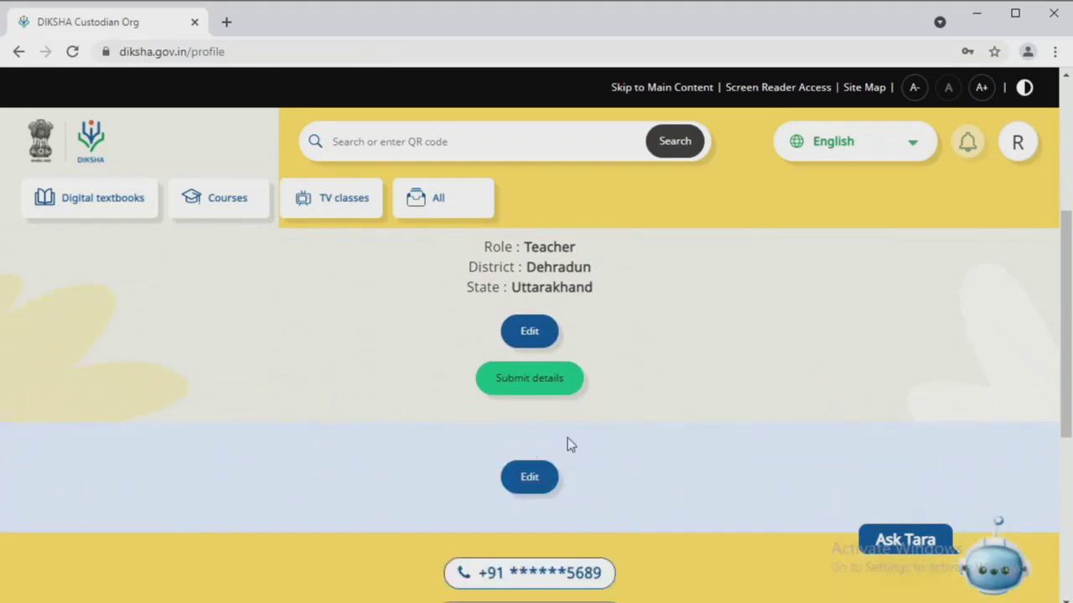
Set the content preference board to State (Uttarakhand) and medium to Hindi.
{"action": "left_click", "coordinate": [529, 480]}
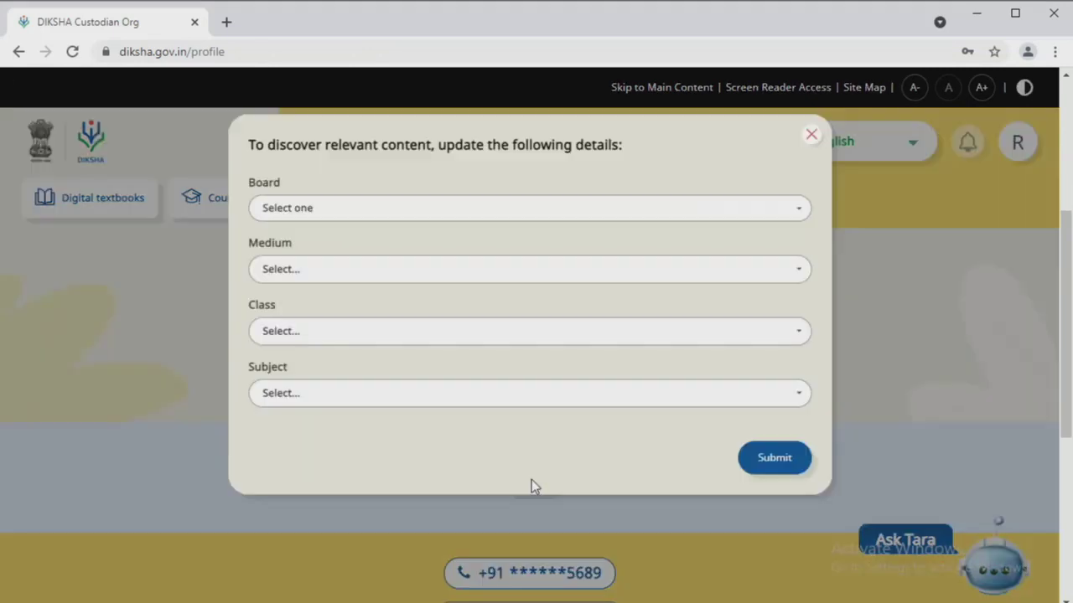
{"action": "left_click", "coordinate": [381, 212]}
{"action": "scroll", "coordinate": [402, 328], "scroll_direction": "down", "scroll_amount": 12}
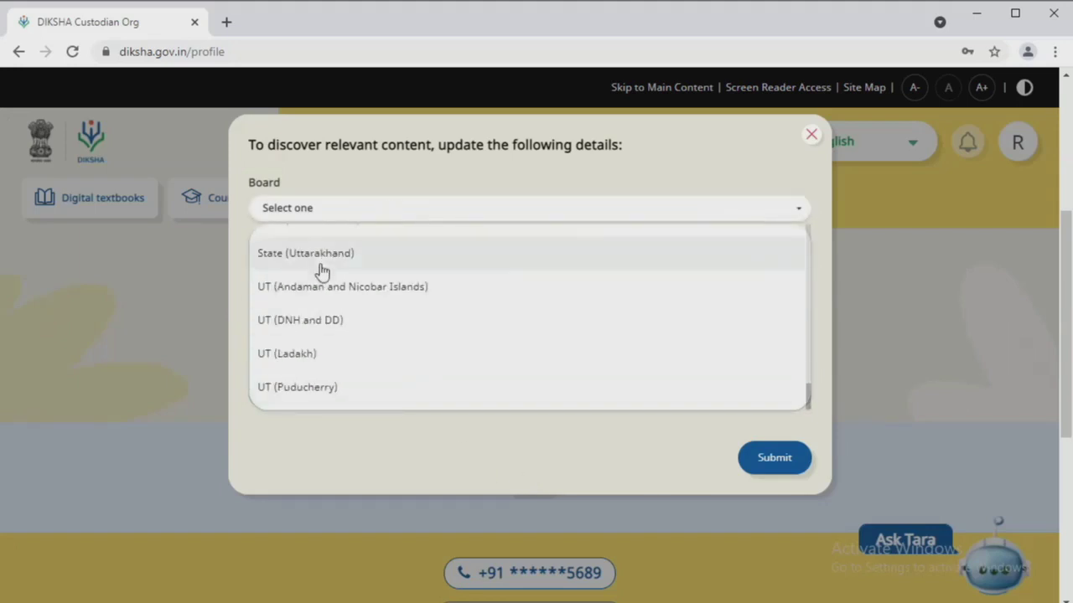
{"action": "left_click", "coordinate": [315, 258]}
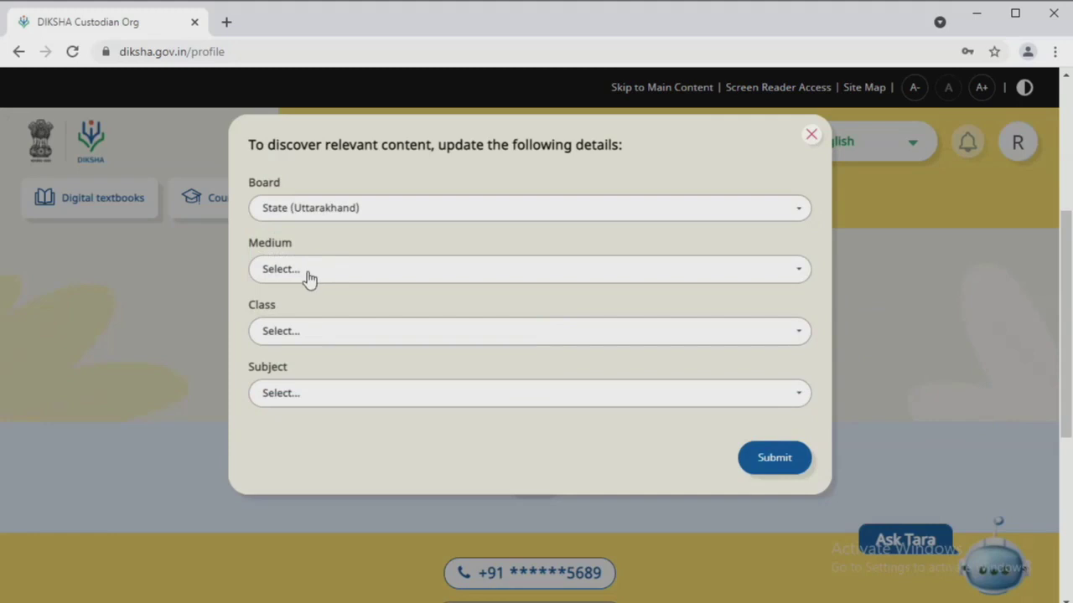
{"action": "left_click", "coordinate": [307, 277]}
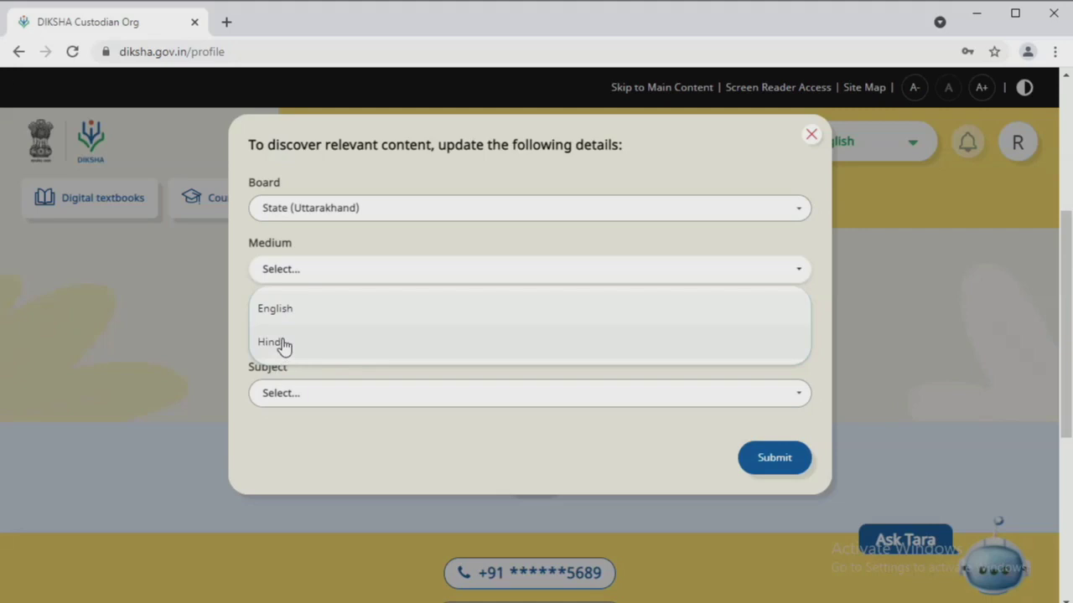
{"action": "left_click", "coordinate": [285, 345]}
Choose class Others and subject CPD, then save the content preferences.
{"action": "left_click", "coordinate": [284, 336]}
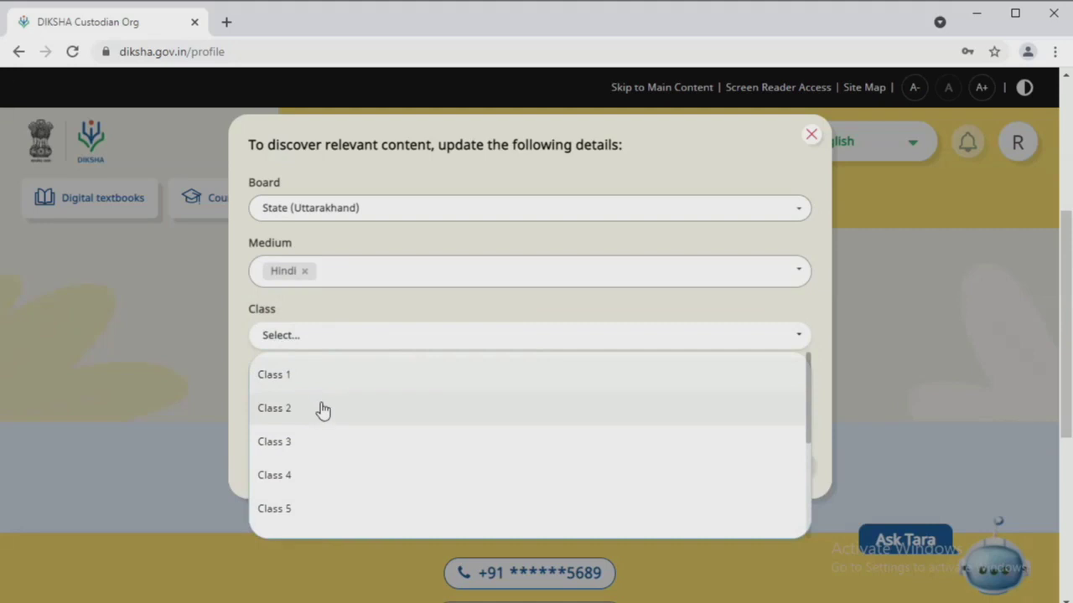
{"action": "scroll", "coordinate": [323, 419], "scroll_direction": "down", "scroll_amount": 3}
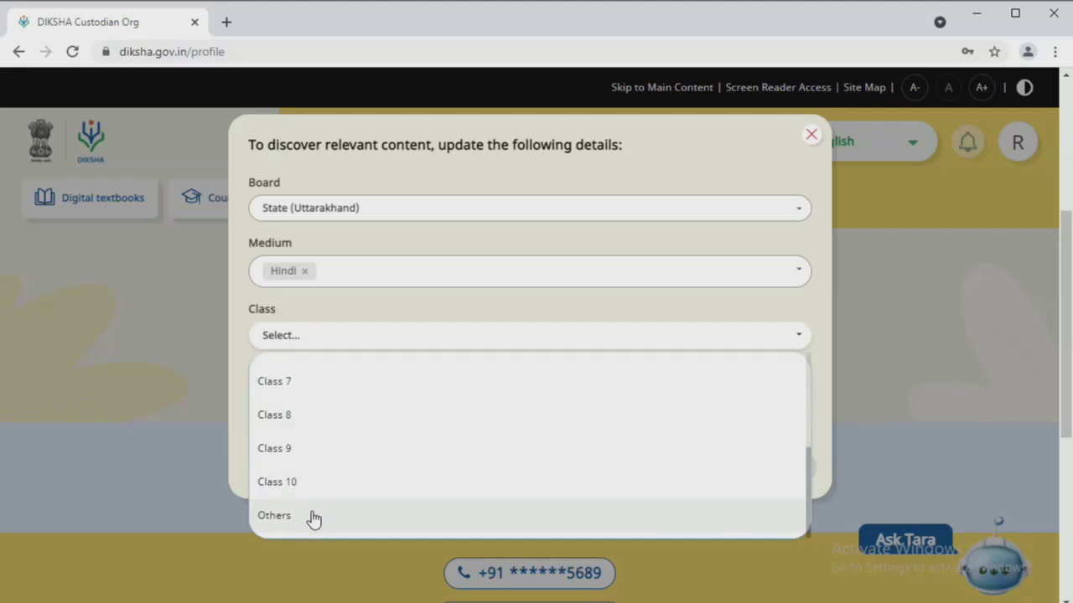
{"action": "left_click", "coordinate": [312, 518]}
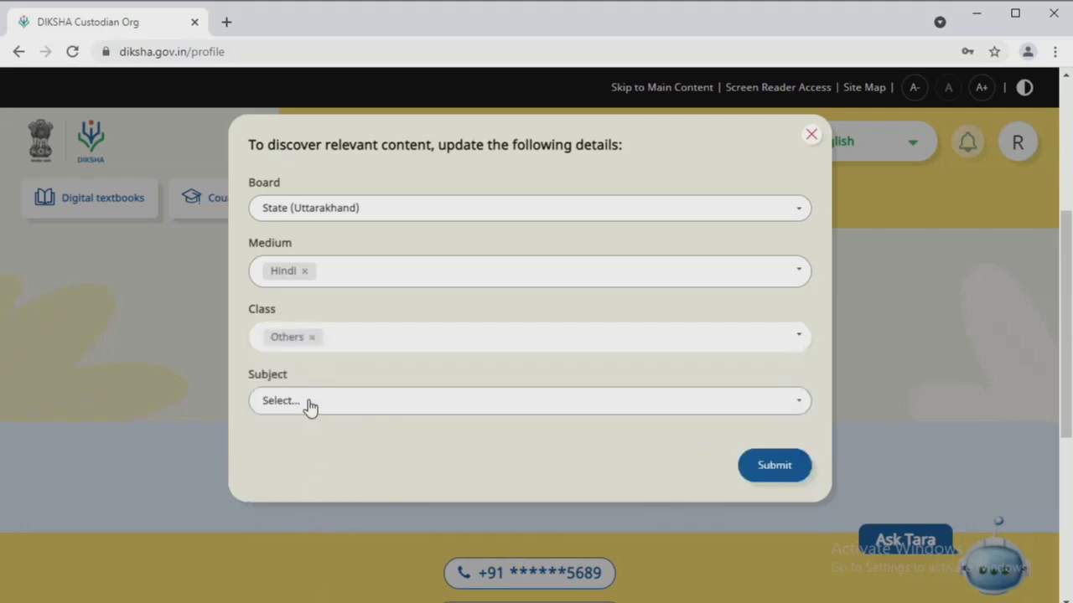
{"action": "left_click", "coordinate": [309, 406]}
{"action": "left_click", "coordinate": [297, 479]}
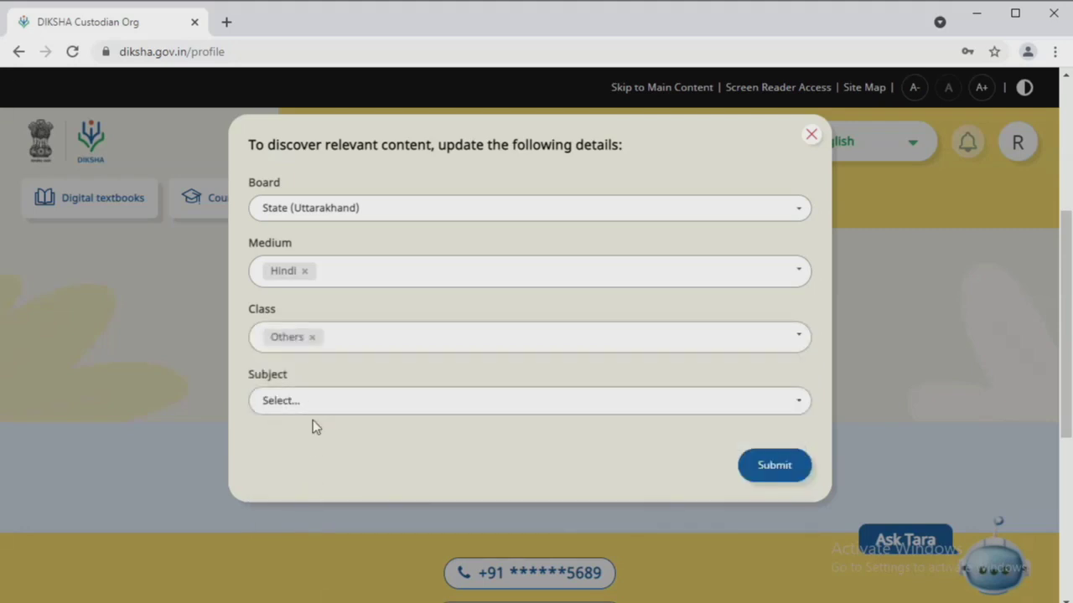
{"action": "left_click", "coordinate": [343, 402]}
{"action": "left_click", "coordinate": [343, 402]}
{"action": "left_click", "coordinate": [355, 400]}
{"action": "left_click", "coordinate": [332, 441]}
{"action": "left_click", "coordinate": [776, 474]}
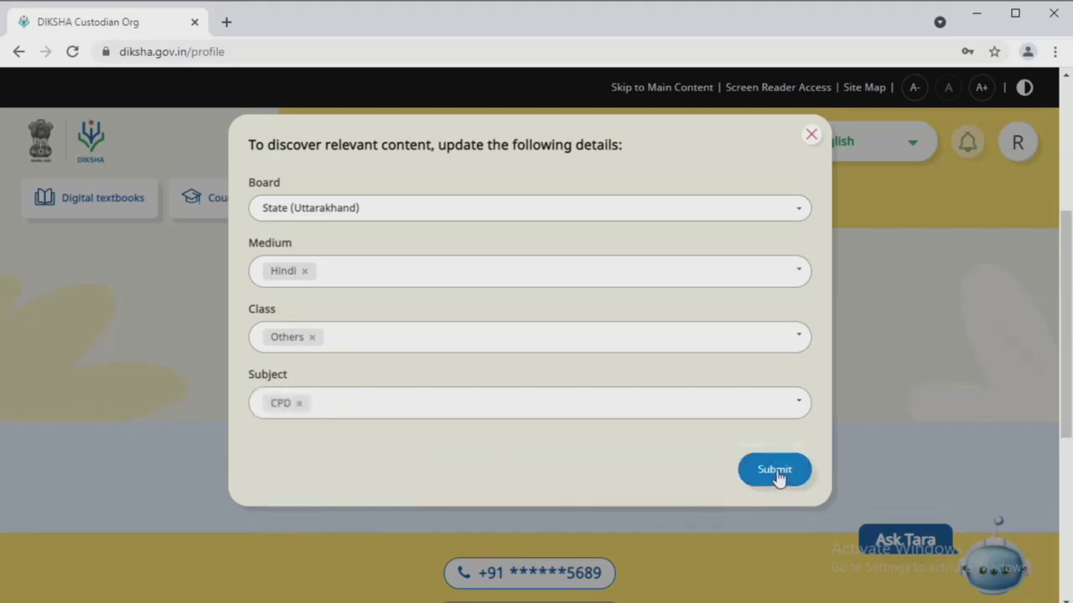
{"action": "scroll", "coordinate": [679, 423], "scroll_direction": "down", "scroll_amount": 1}
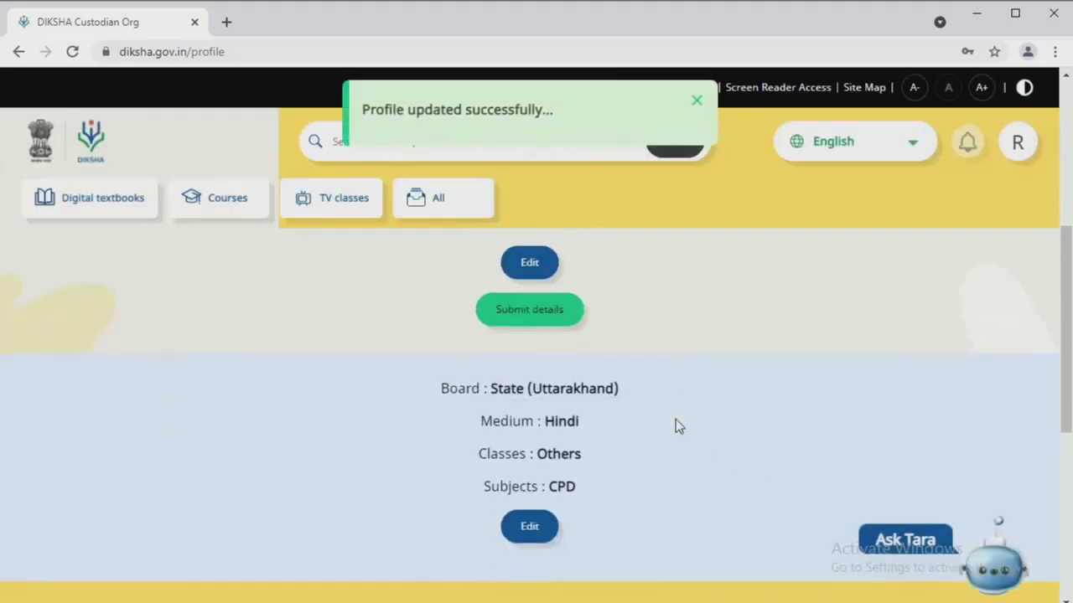
{"action": "scroll", "coordinate": [676, 424], "scroll_direction": "down", "scroll_amount": 2}
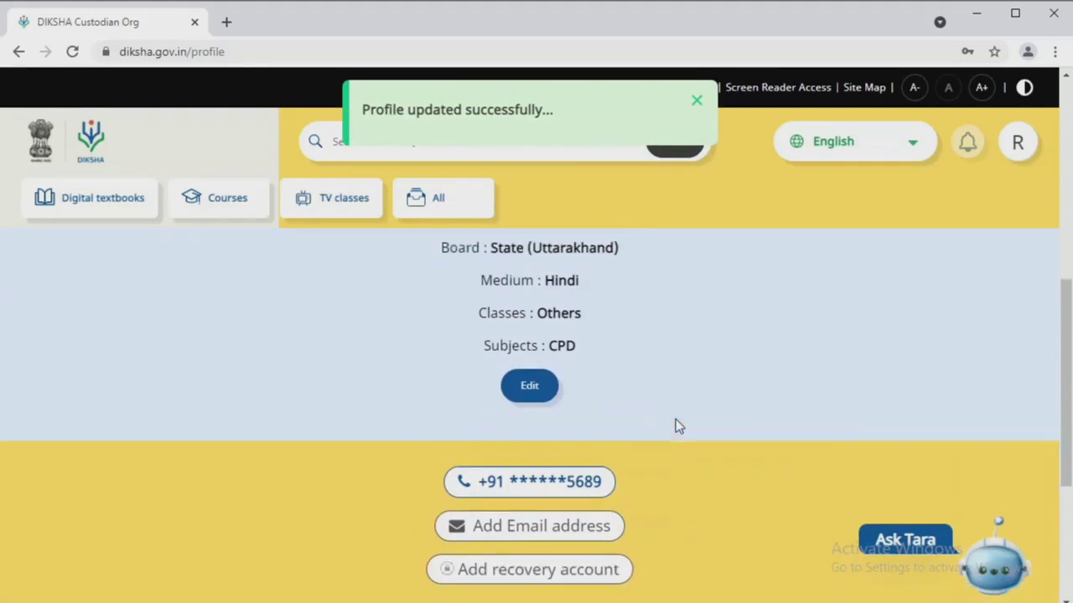
{"action": "scroll", "coordinate": [679, 426], "scroll_direction": "down", "scroll_amount": 1}
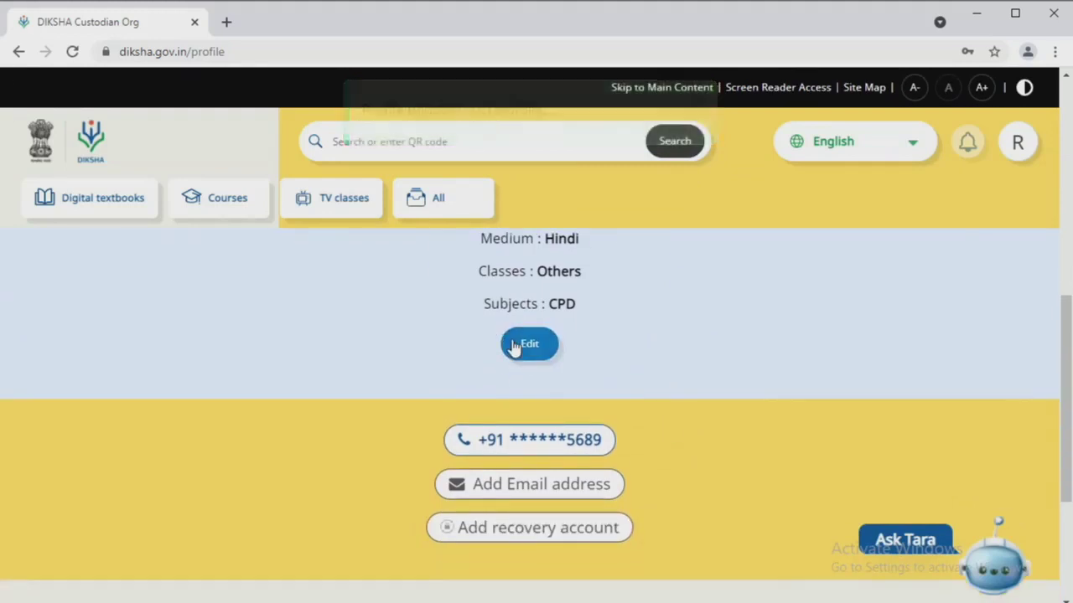
{"action": "scroll", "coordinate": [734, 386], "scroll_direction": "down", "scroll_amount": 3}
{"action": "scroll", "coordinate": [734, 385], "scroll_direction": "up", "scroll_amount": 1}
{"action": "scroll", "coordinate": [732, 382], "scroll_direction": "up", "scroll_amount": 5}
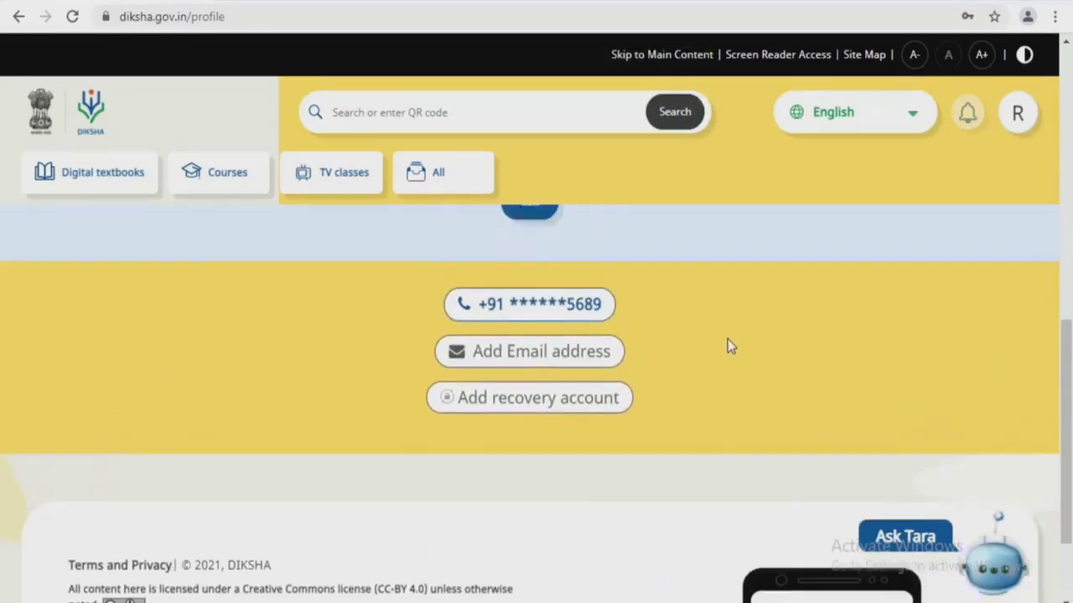
{"action": "scroll", "coordinate": [721, 361], "scroll_direction": "up", "scroll_amount": 1}
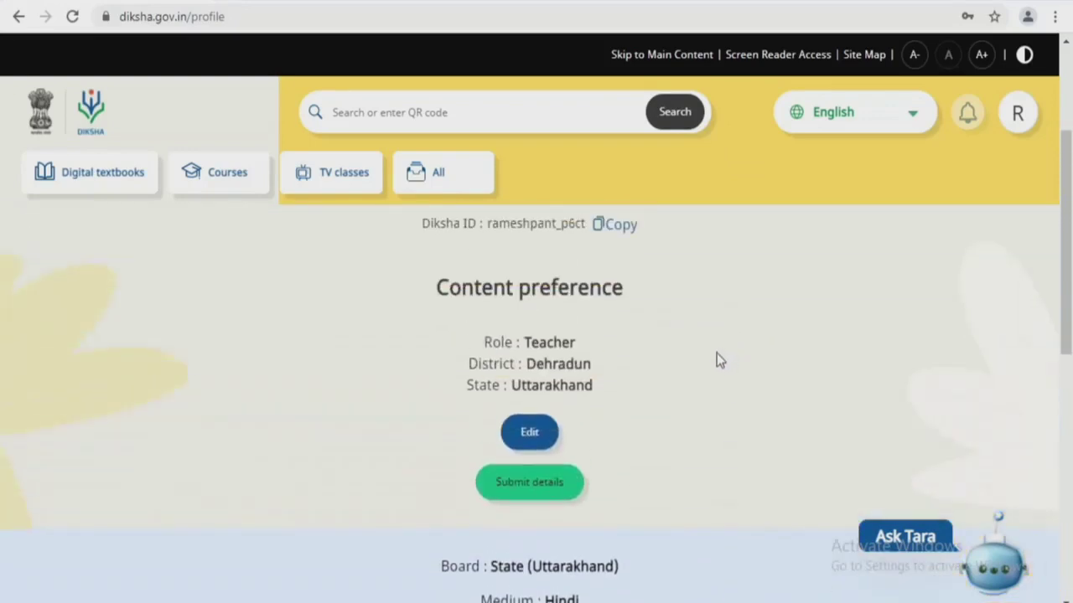
{"action": "scroll", "coordinate": [717, 360], "scroll_direction": "up", "scroll_amount": 1}
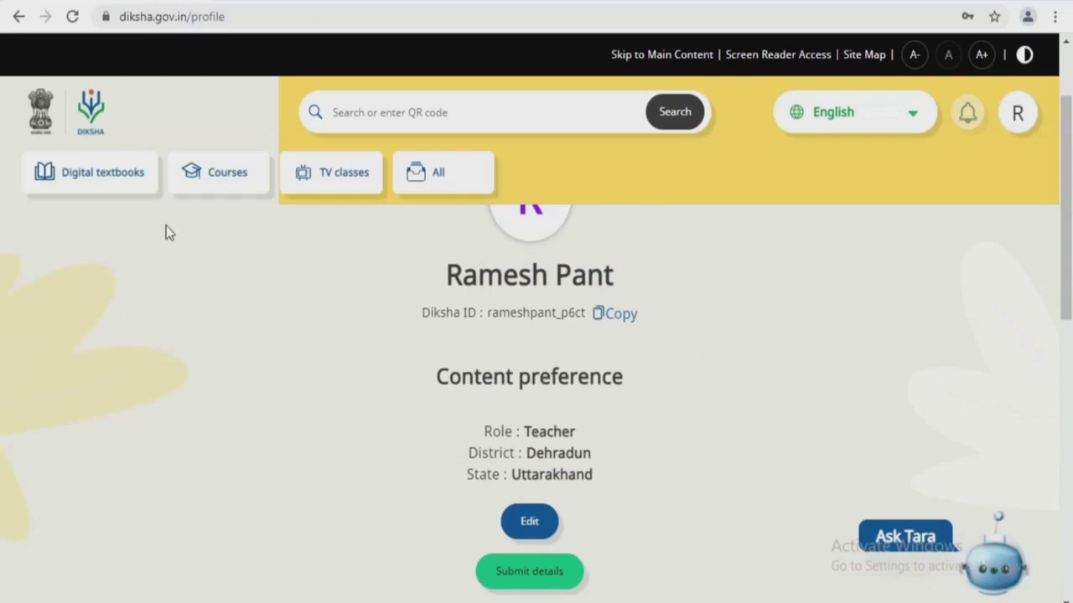
Browse Courses filtered to State (Uttarakhand), Hindi medium and class Others.
{"action": "scroll", "coordinate": [209, 231], "scroll_direction": "up", "scroll_amount": 1}
{"action": "left_click", "coordinate": [228, 175]}
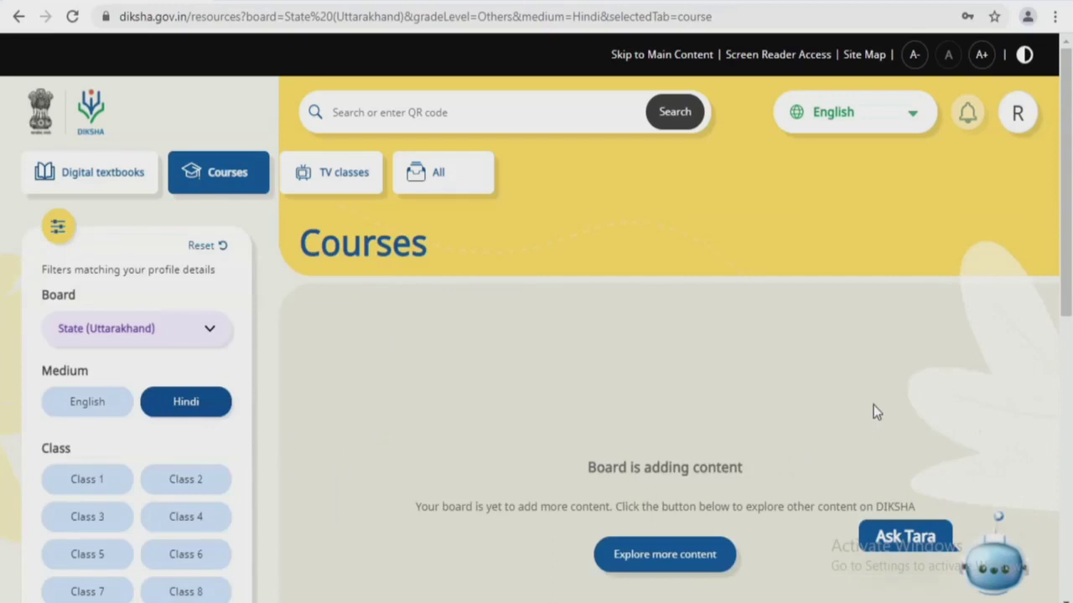
{"action": "scroll", "coordinate": [803, 443], "scroll_direction": "down", "scroll_amount": 2}
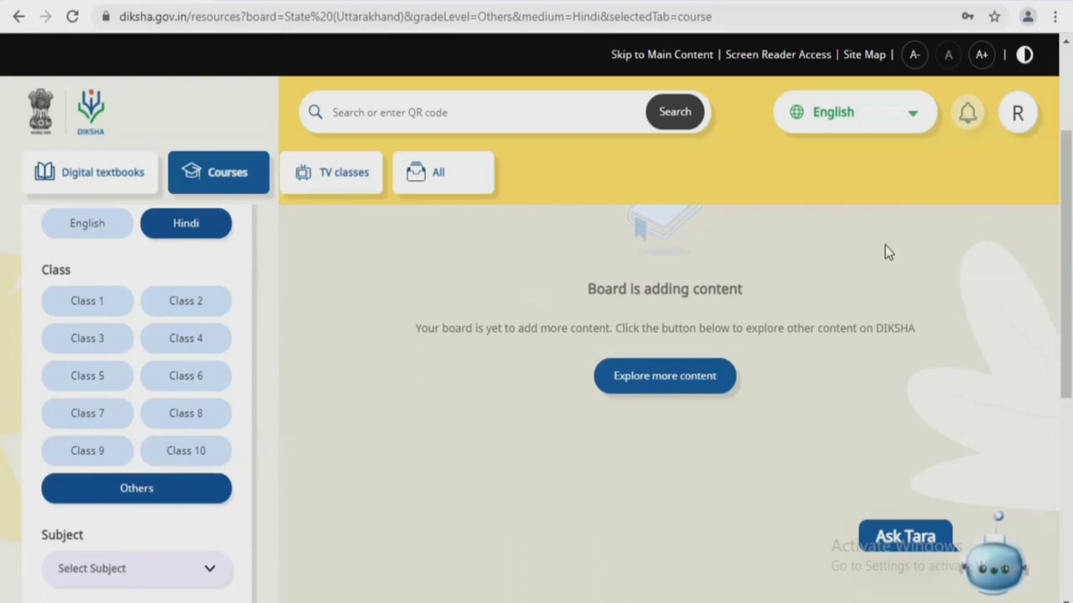
{"action": "scroll", "coordinate": [857, 285], "scroll_direction": "down", "scroll_amount": 3}
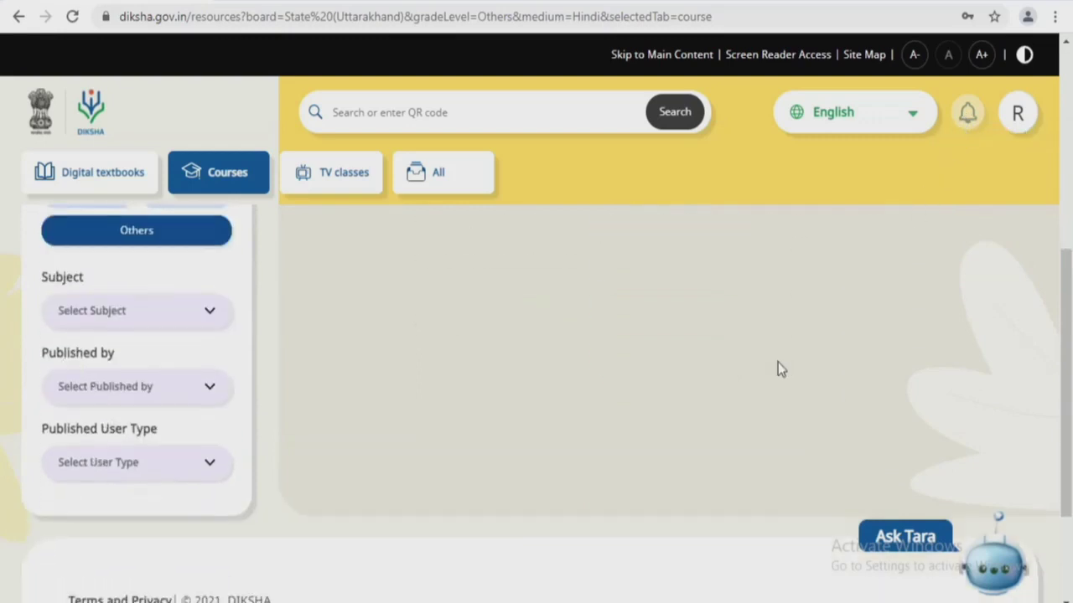